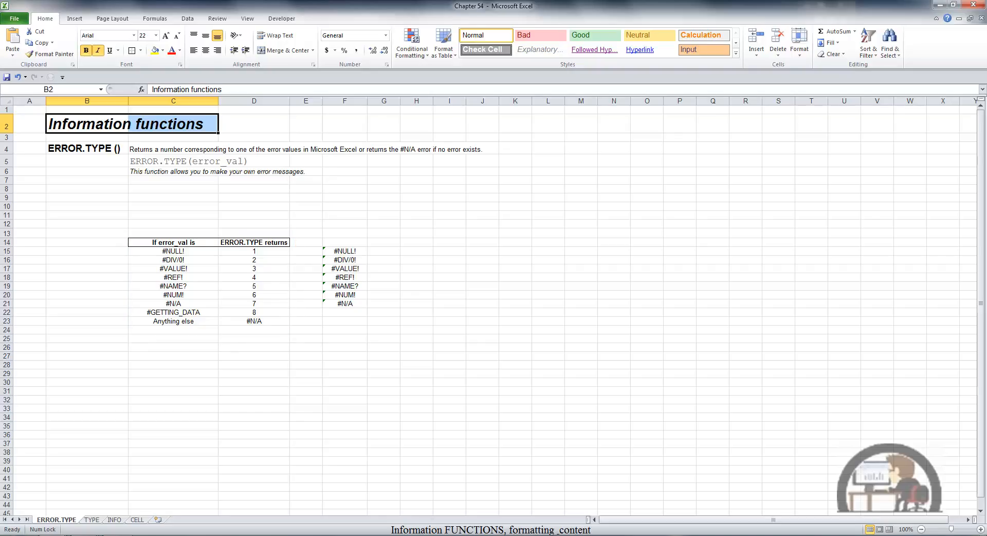
Review the formulas behind the sample error values in F15:F21.
left_click(346, 252)
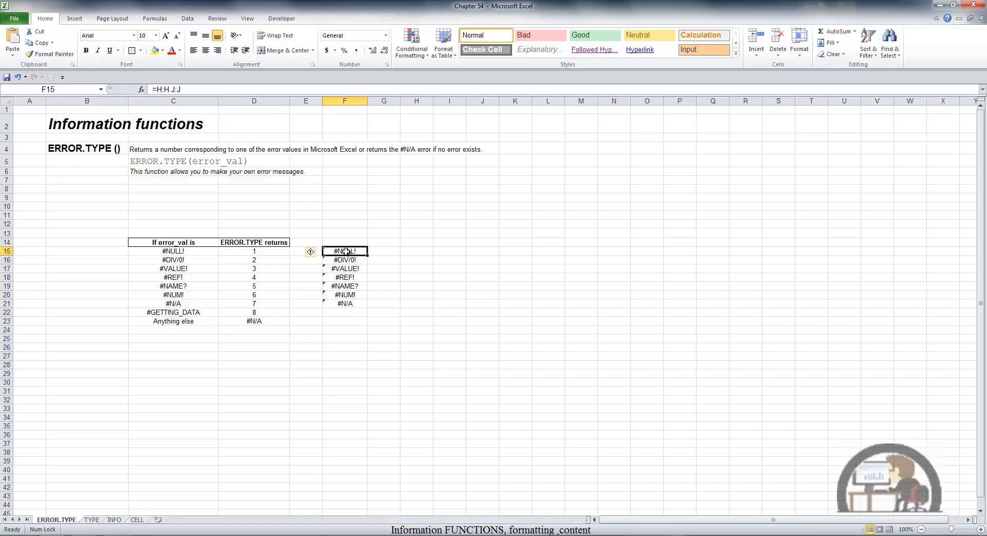
key("Down")
key("Down")
key("Down")
key("Down")
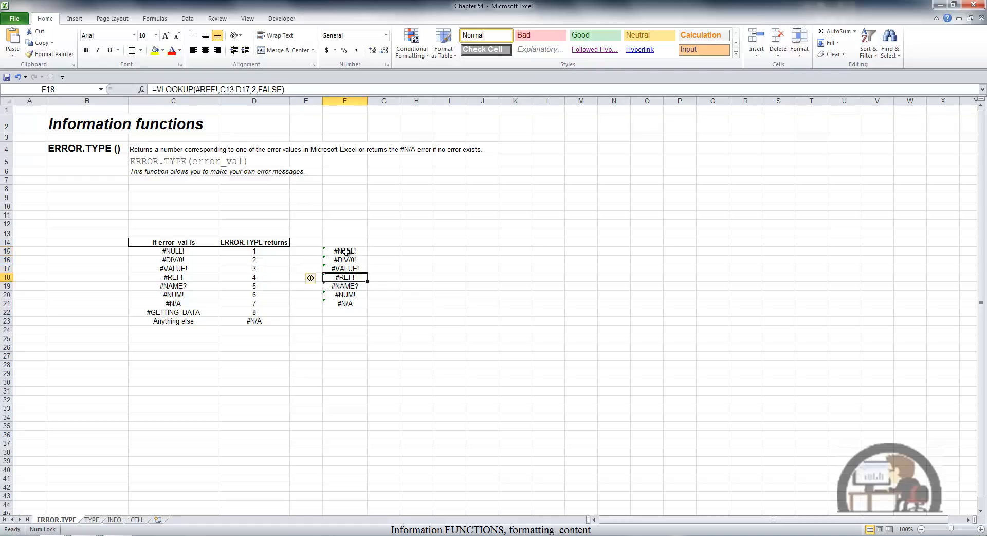
key("Down")
key("Down")
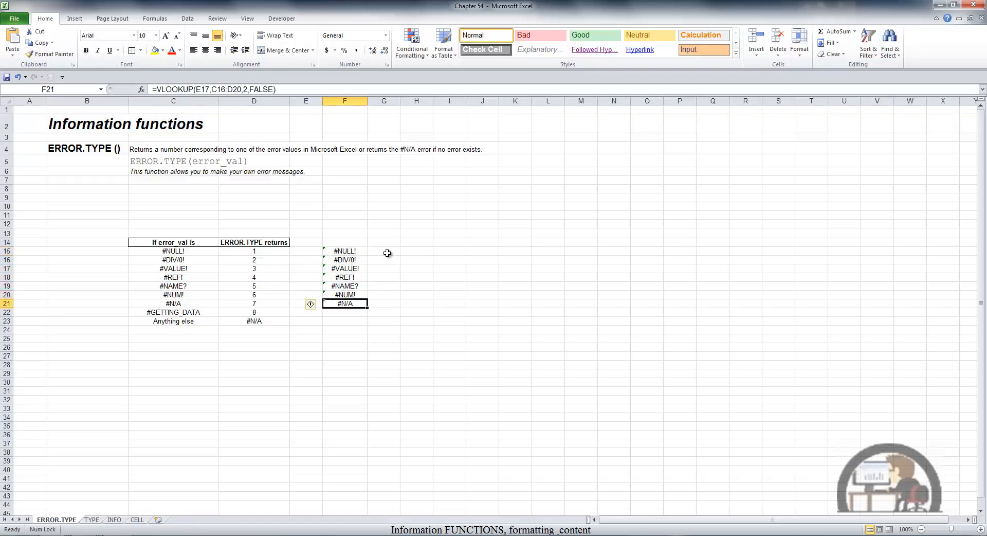
Enter the formula =ERROR.TYPE(F15) in cell G15.
left_click(387, 251)
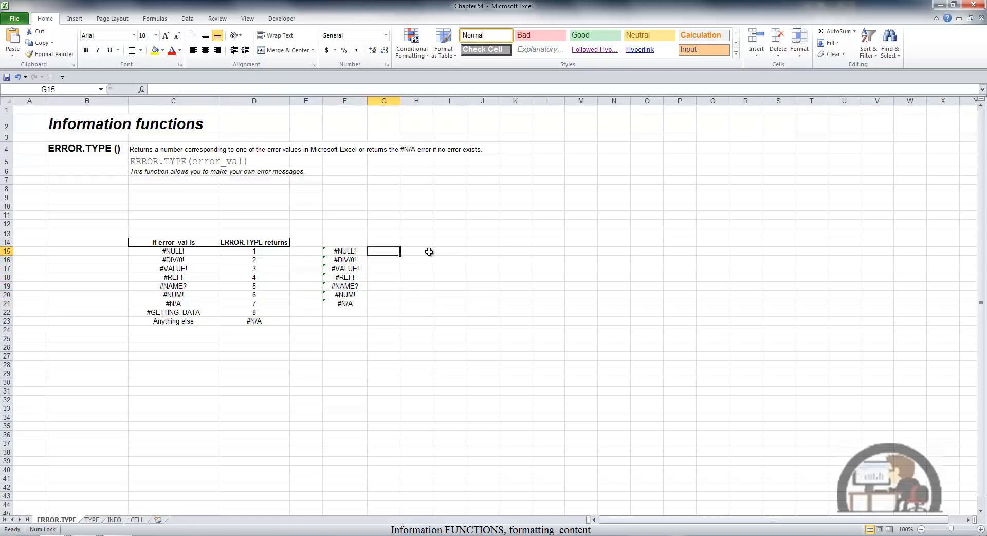
type("=ERROR.TYPE(")
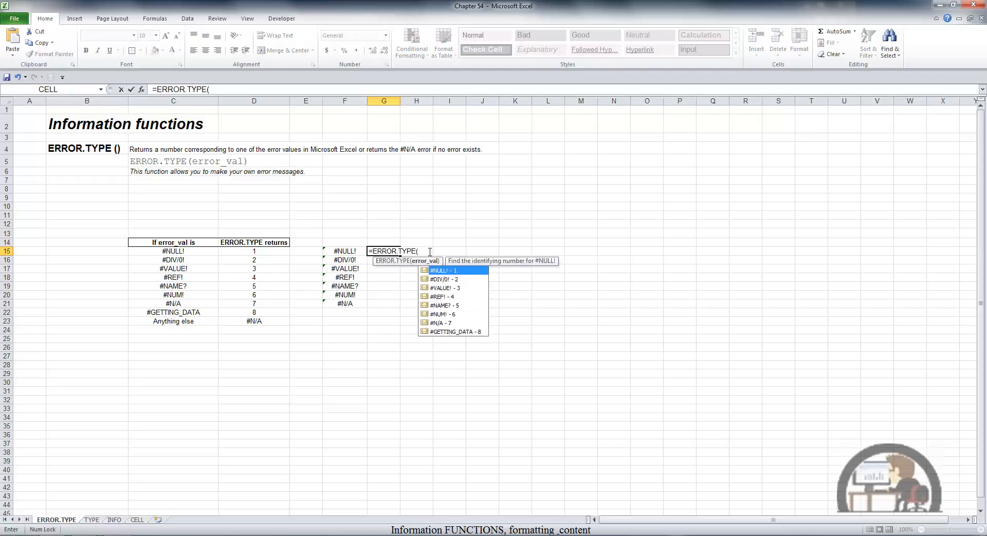
left_click(350, 250)
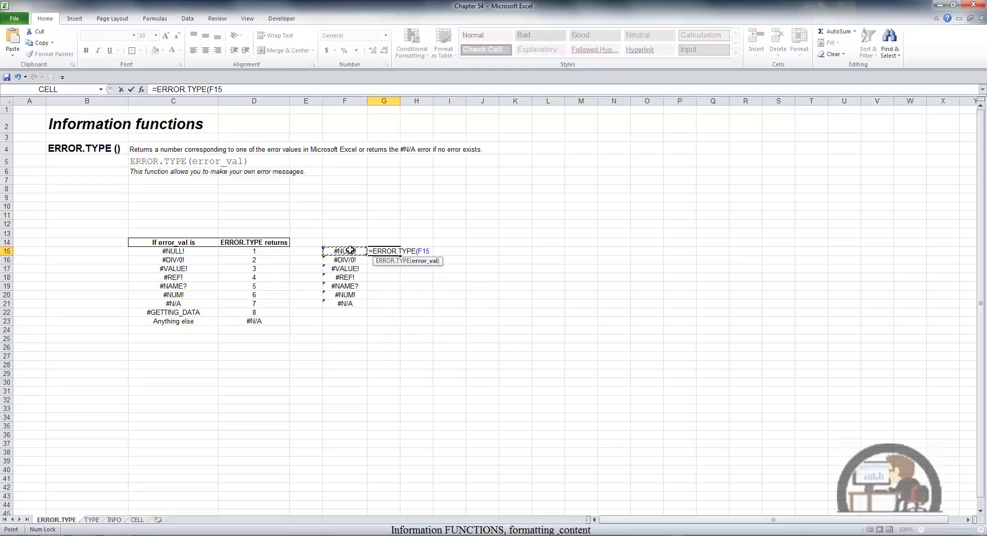
key("ctrl+Return")
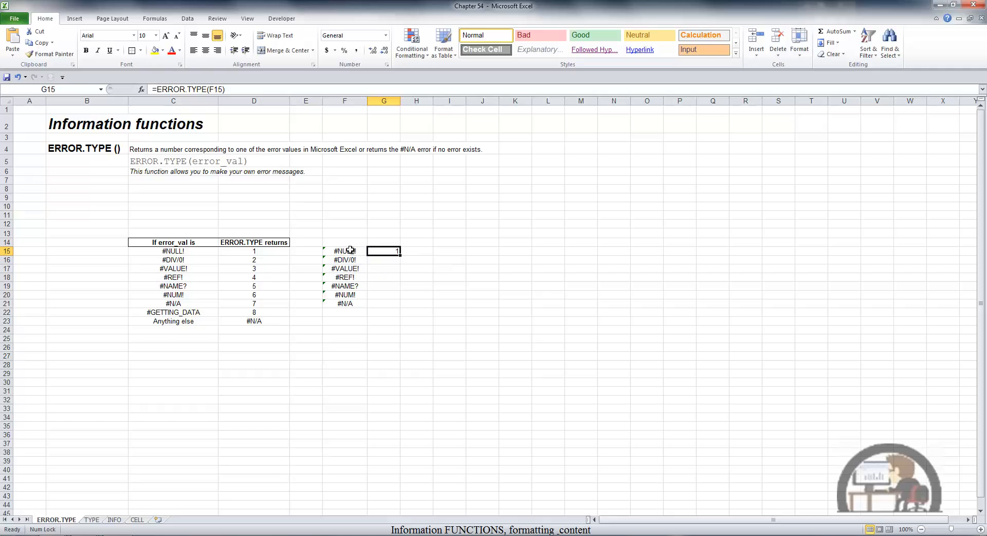
Copy the ERROR.TYPE formula from G15 into G16:G21.
key("ctrl+c")
key("Down")
key("shift+Down")
key("shift+Down")
key("shift+Down")
key("shift+Down")
key("shift+Down")
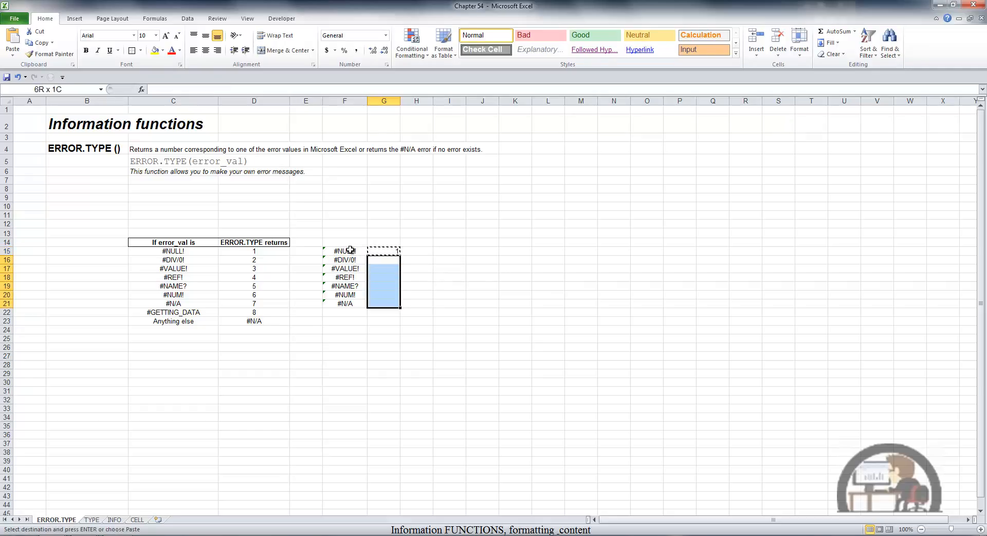
key("Return")
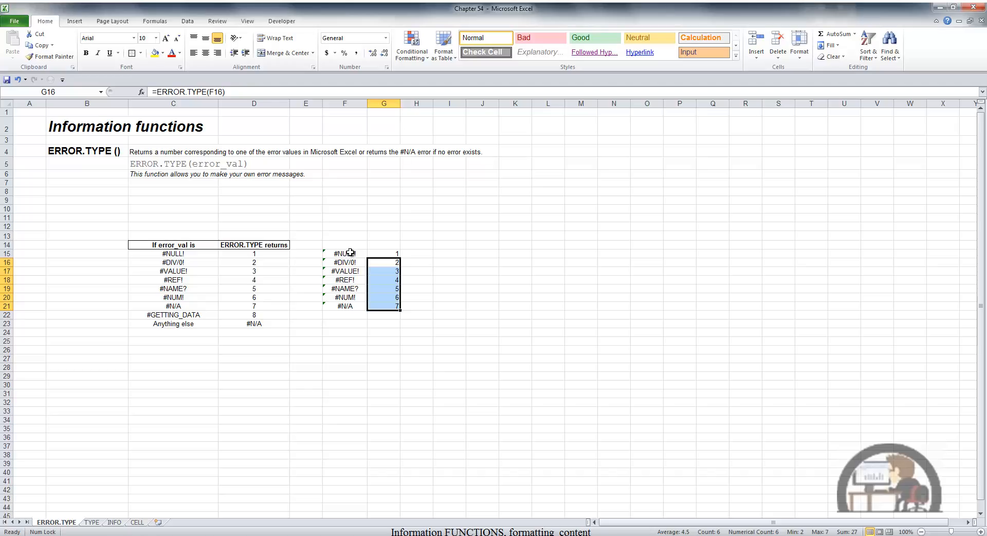
Enter the formula =IF(ERROR.TYPE(F15)=1,"IMPOSSIBLE","") in cell H15.
key("Right")
key("Up")
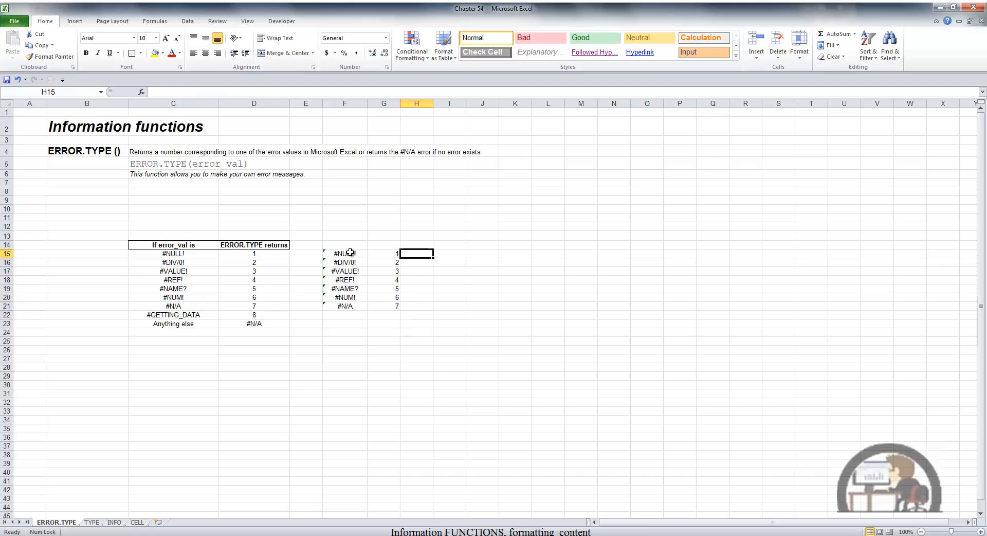
type("=")
key("Caps_Lock")
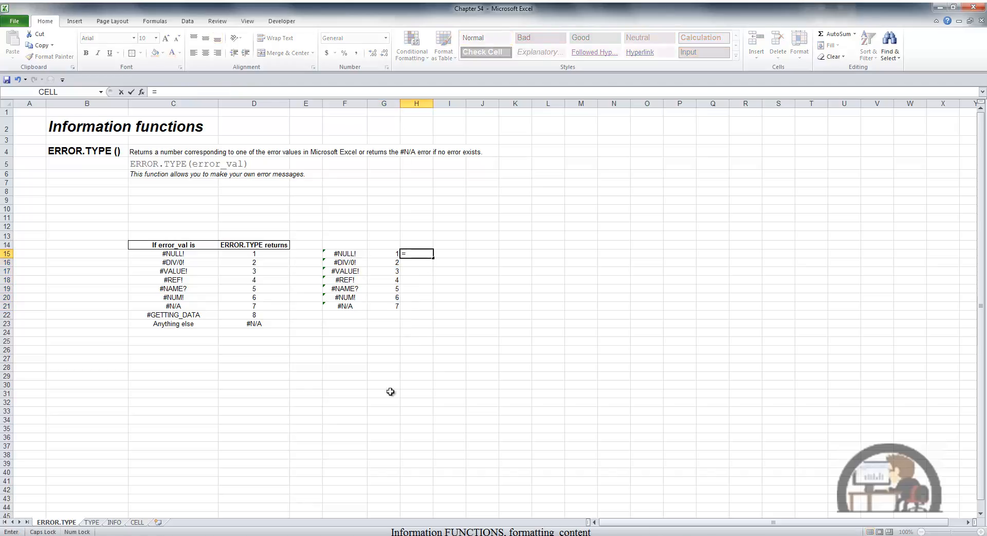
type("IF")
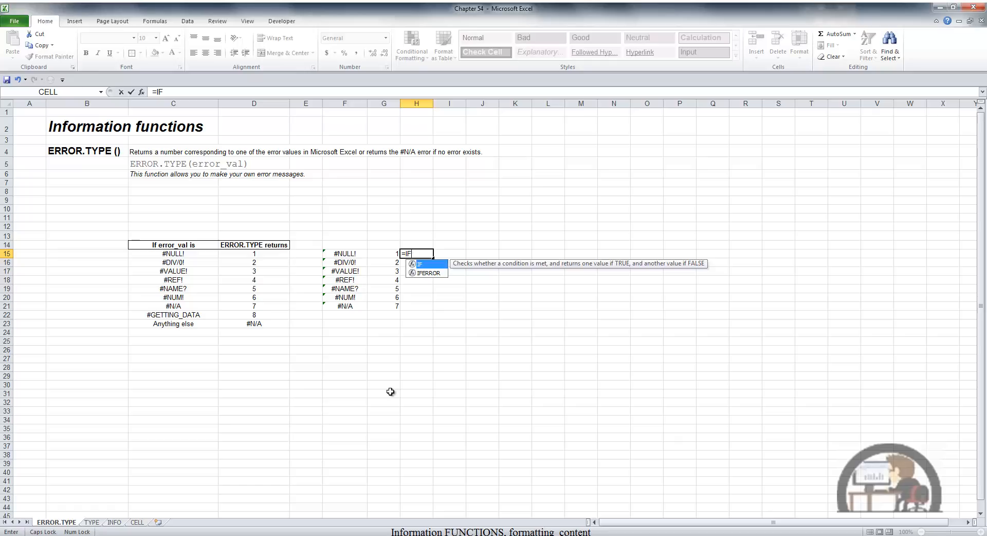
type("(ERR")
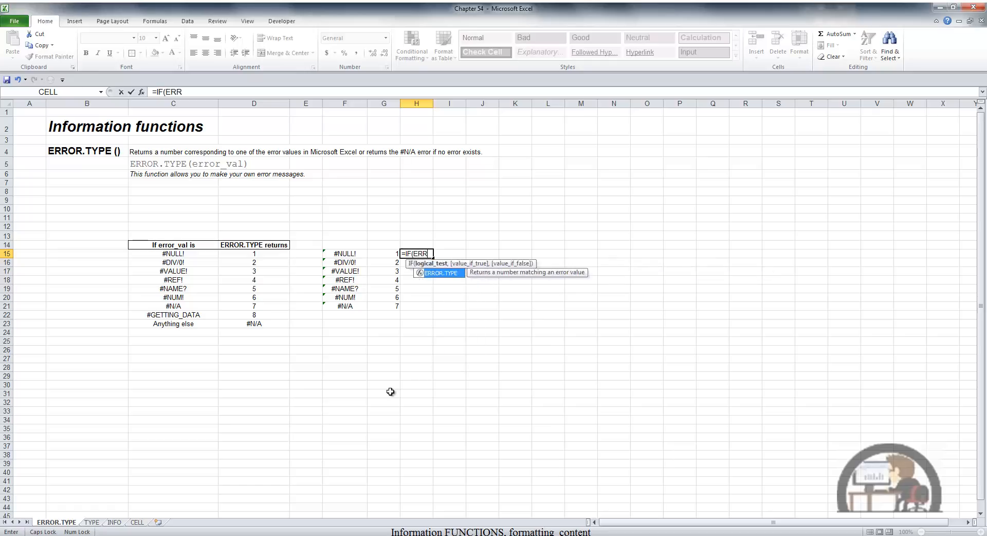
key("Tab")
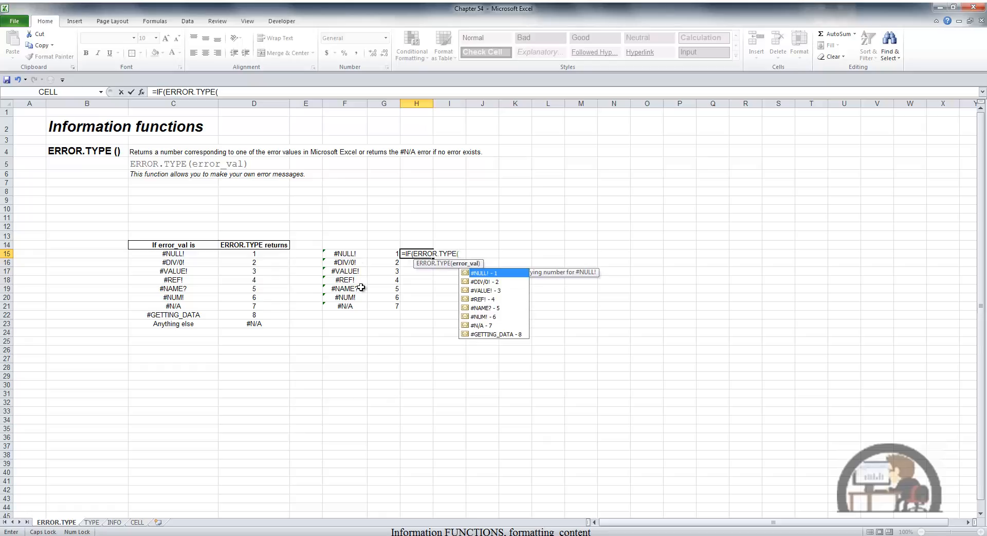
left_click(345, 253)
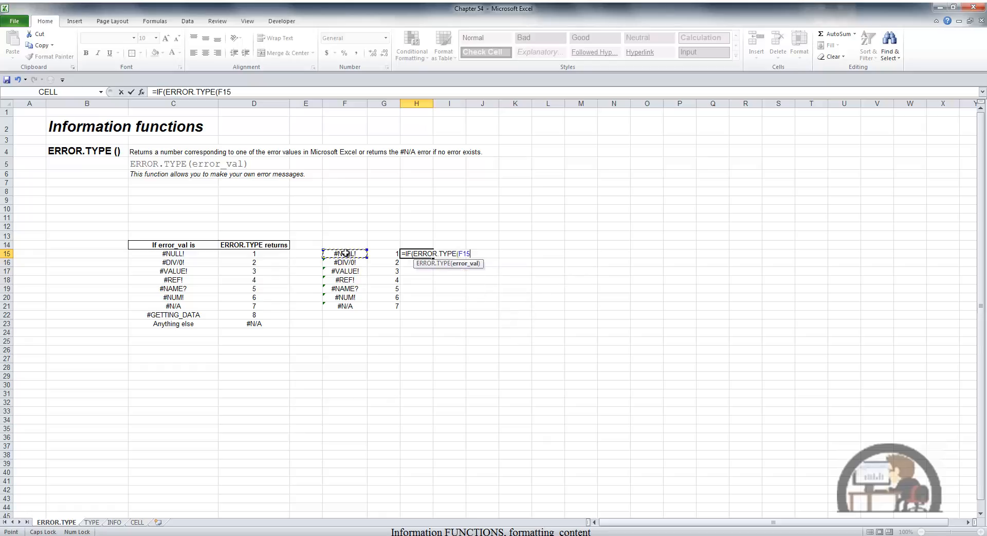
type(")")
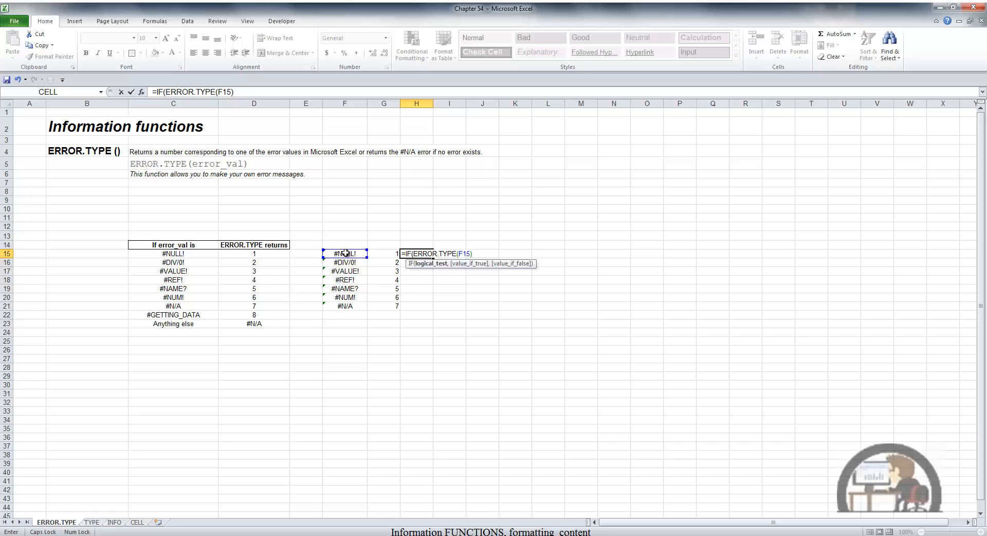
type("=1,")
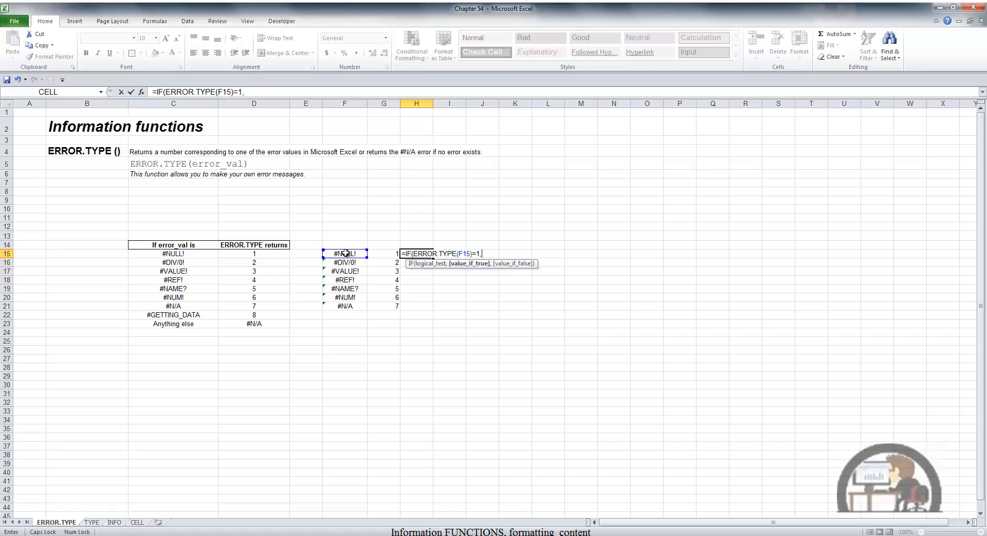
type("\"IMPOSSIBLE\"")
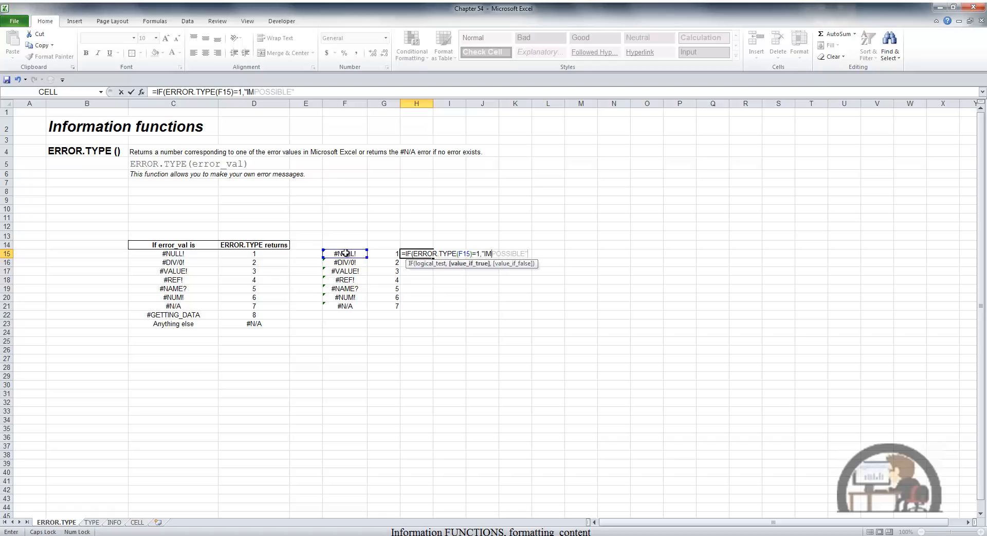
type(",")
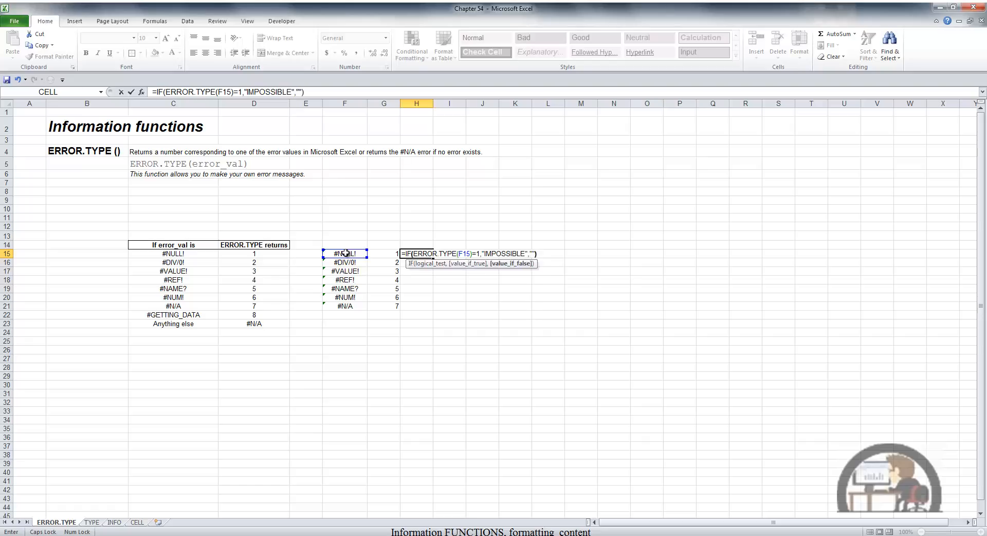
key("ctrl+Return")
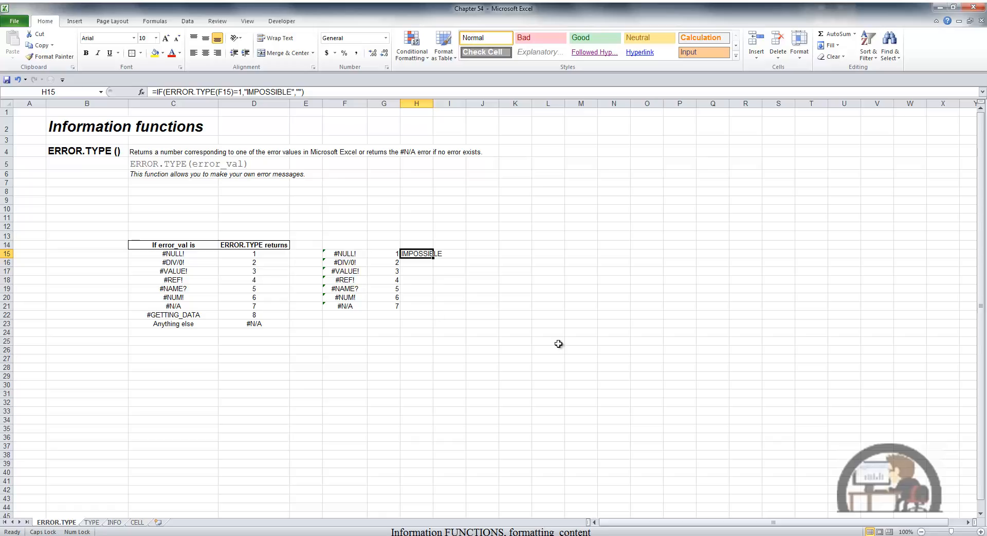
Look again at the formulas that cause the errors in F15 through F18.
key("Left")
key("Left")
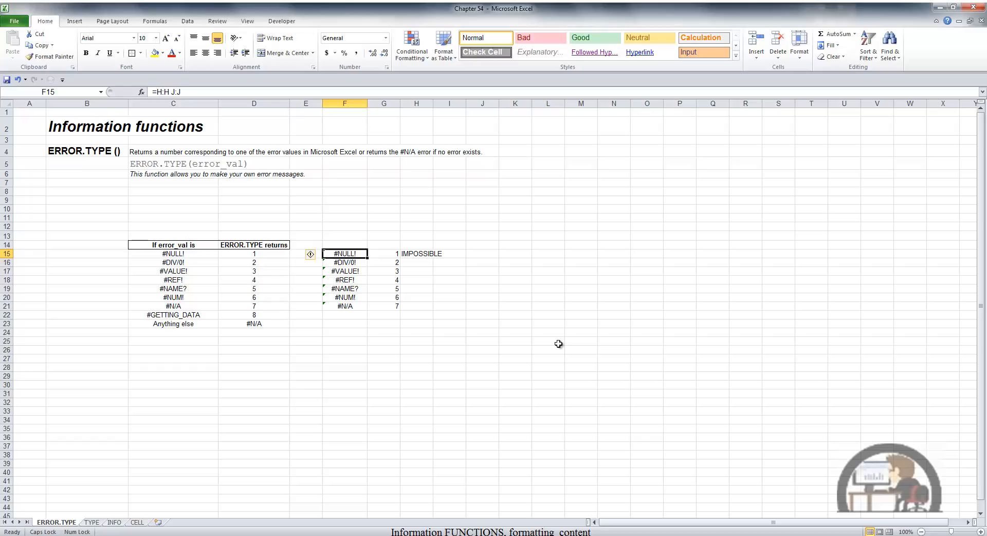
key("Down")
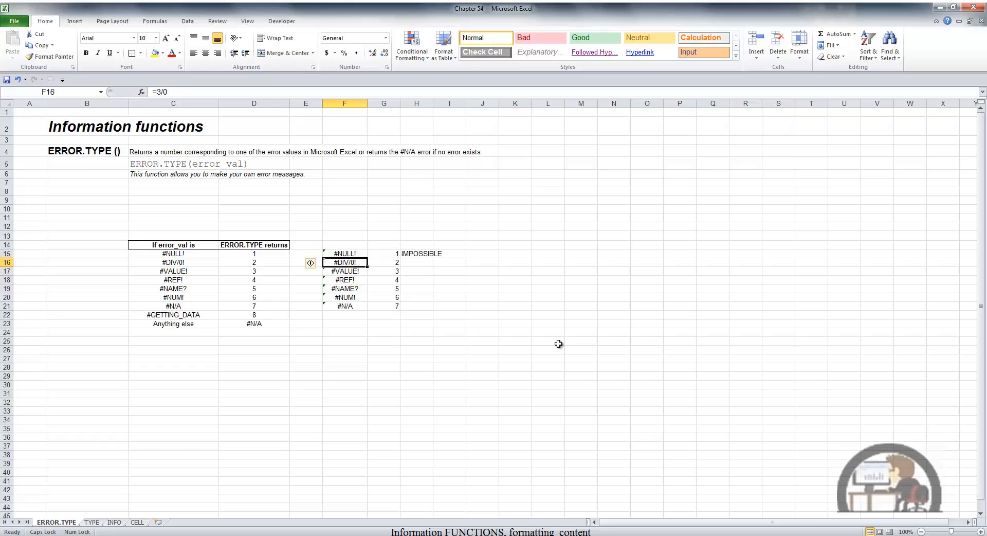
key("Down")
key("Down")
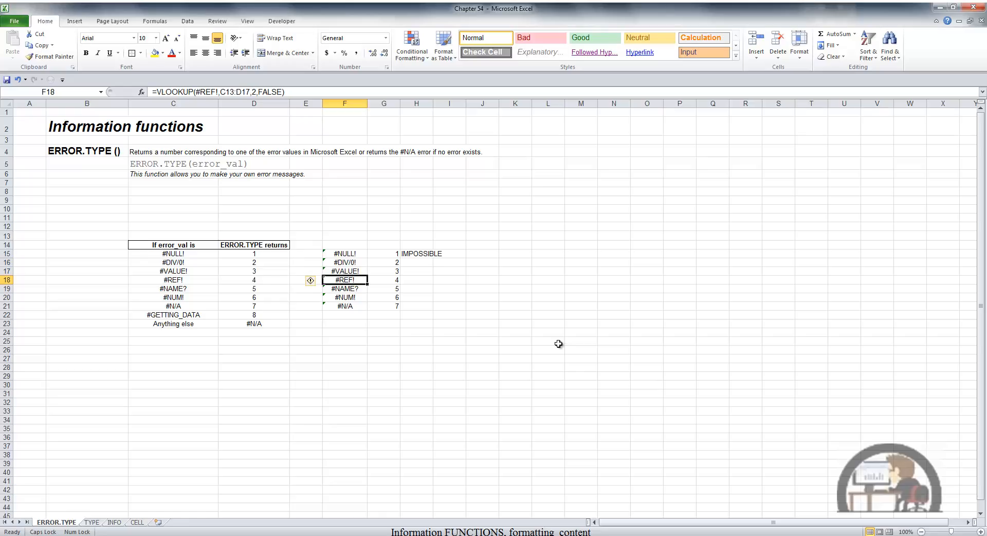
On the TYPE sheet, examine the sample value in G12 and the TYPE formulas in I12:I16.
key("ctrl+Page_Down")
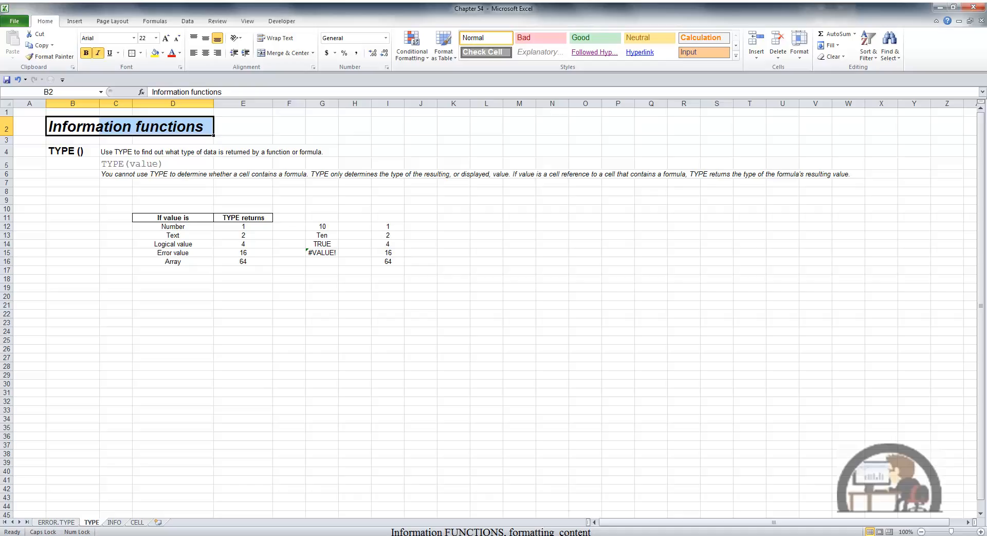
left_click(328, 226)
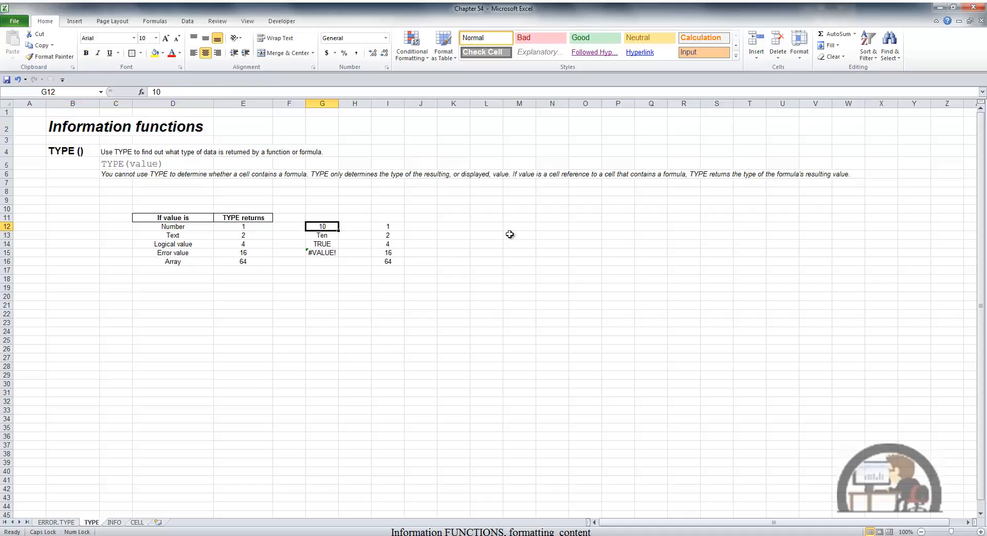
key("Right")
key("Right")
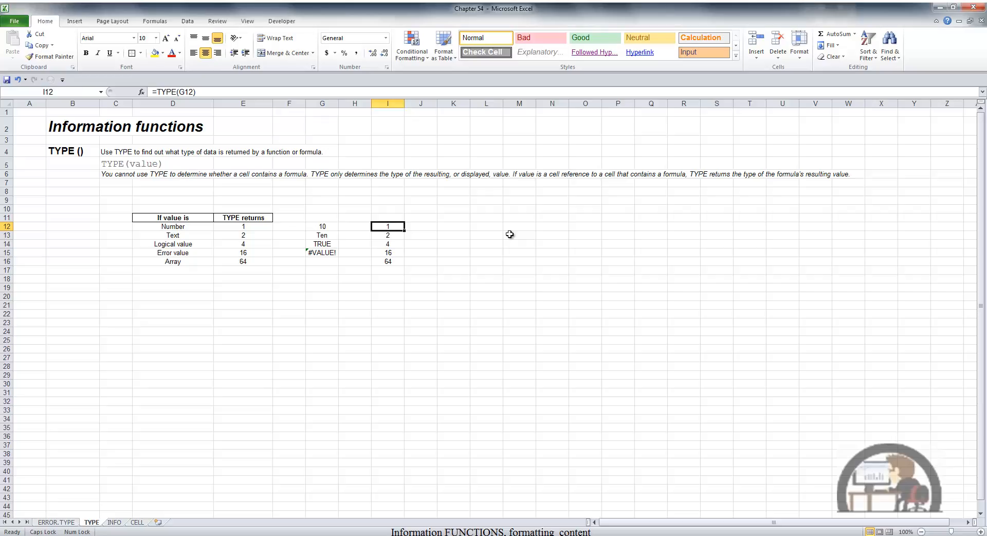
key("Down")
key("F2")
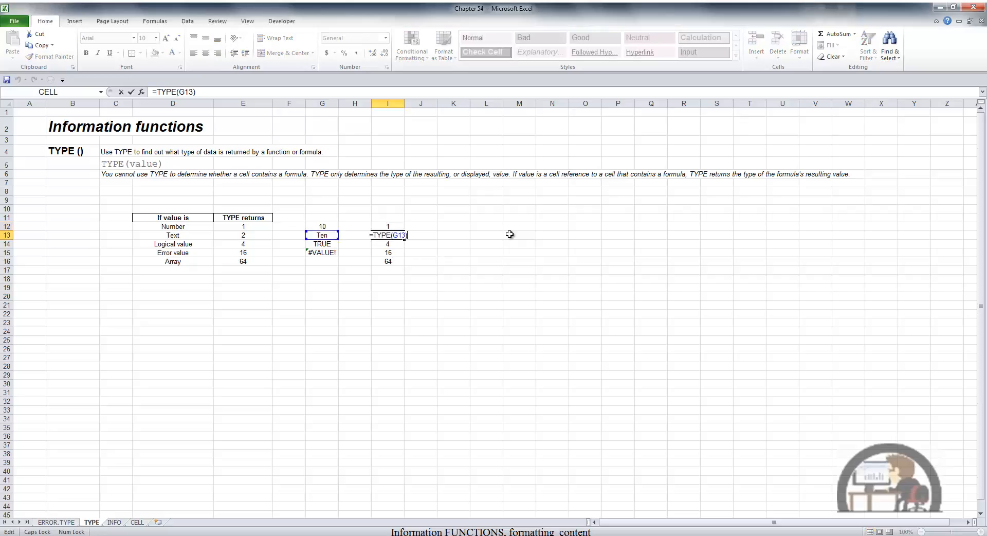
key("Return")
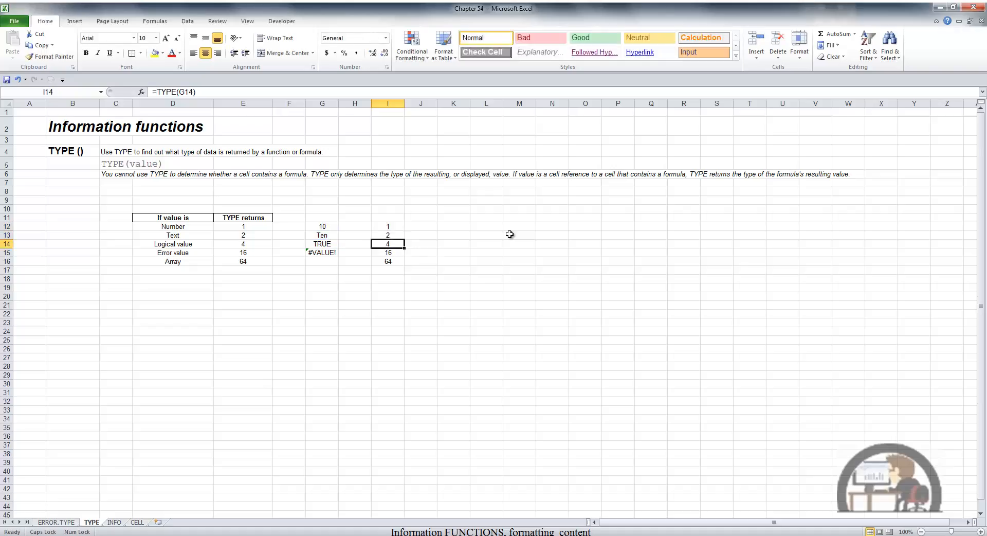
key("F2")
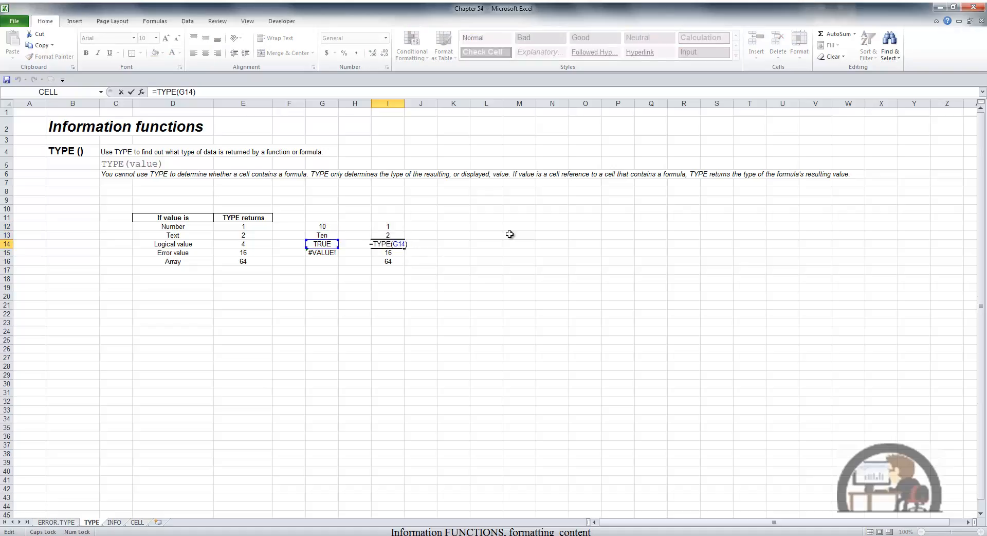
key("Escape")
key("Down")
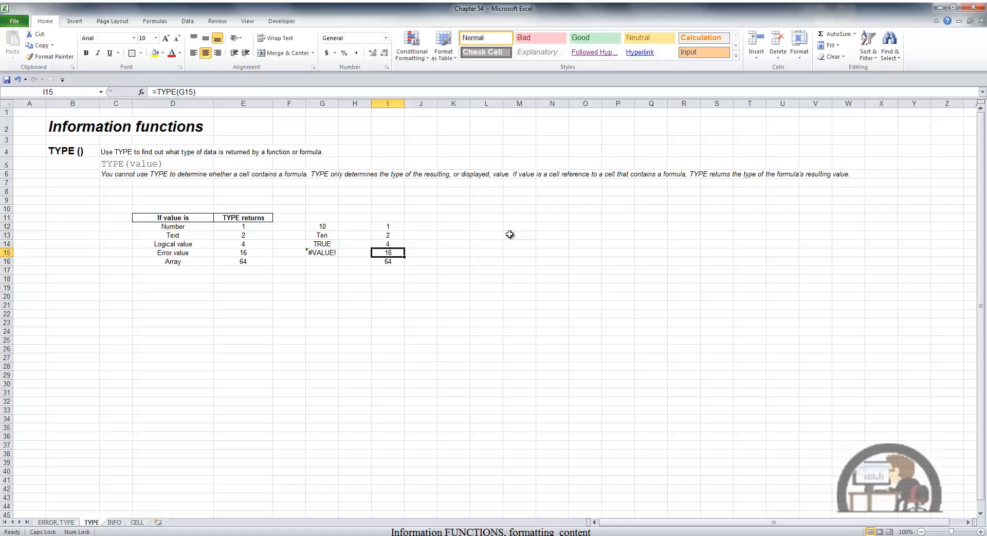
key("F2")
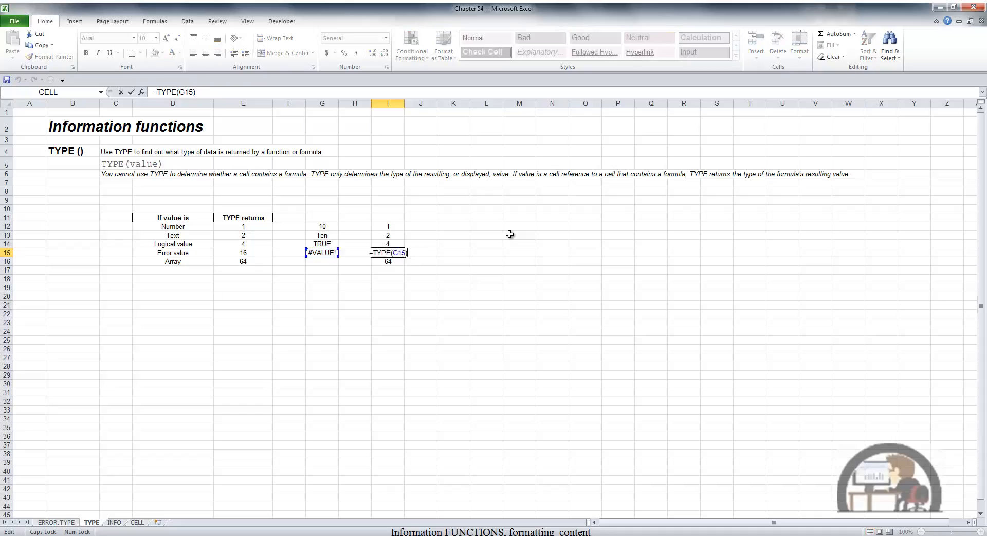
key("Escape")
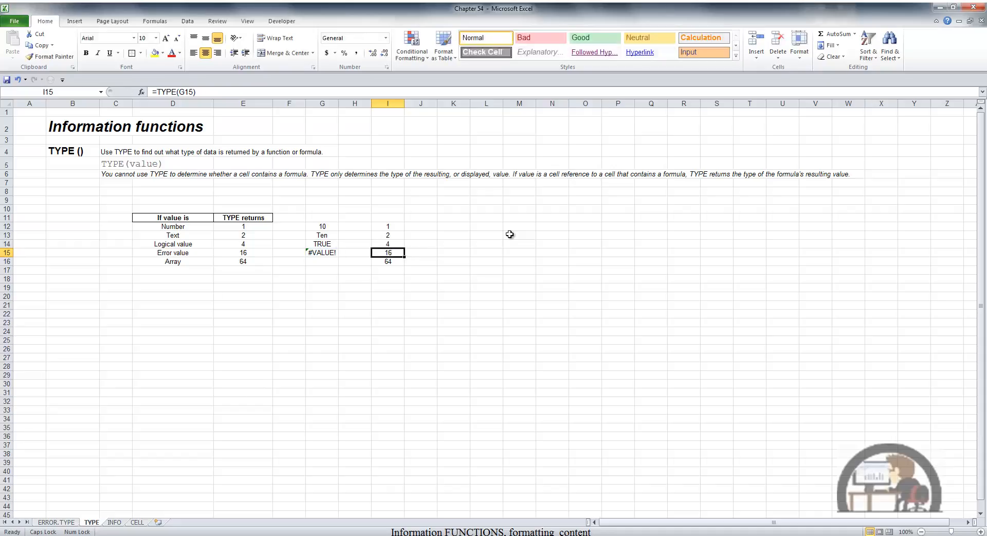
key("Down")
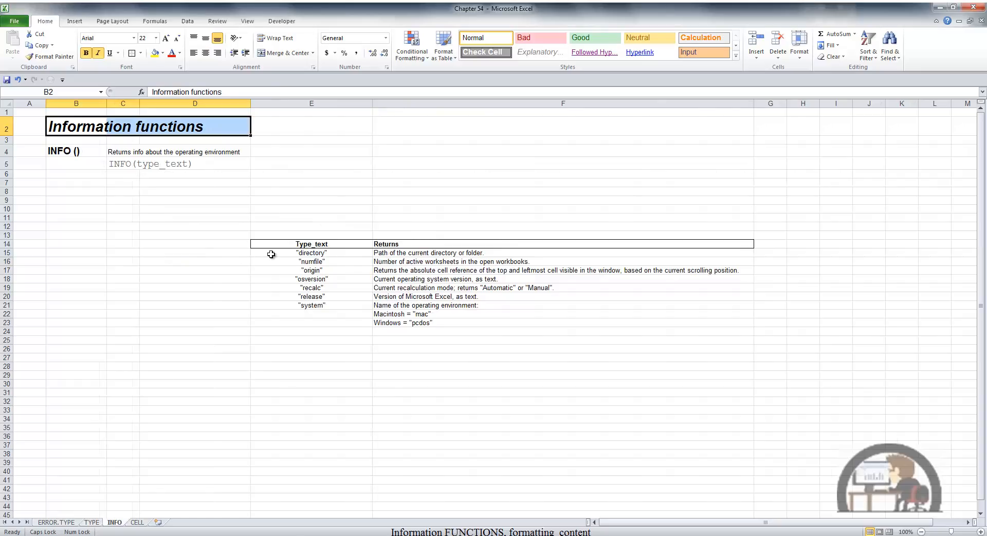
On the INFO sheet, enter the formula =INFO("DIRECTORY") in cell D15.
left_click(222, 254)
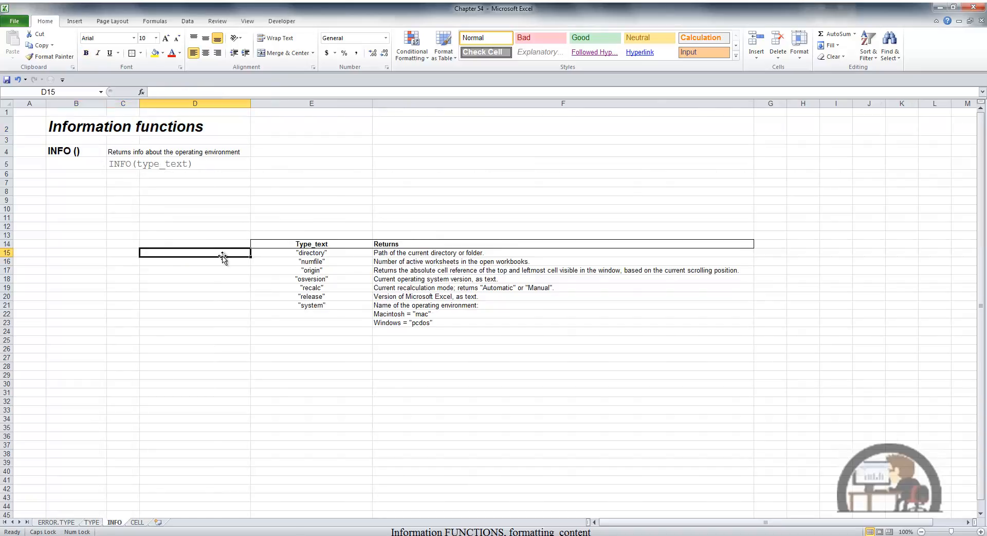
type("=IN")
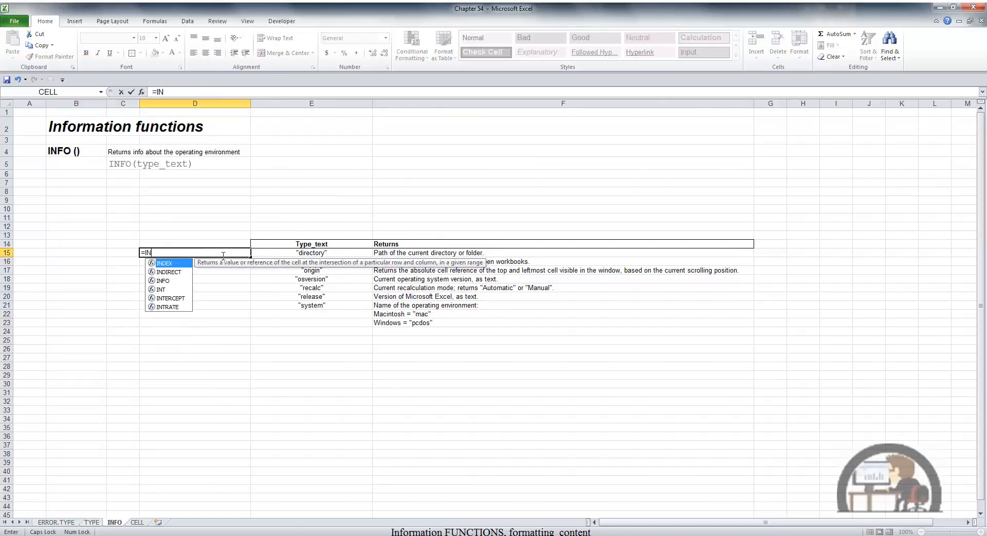
type("FO(\"DIRECTORY\"")
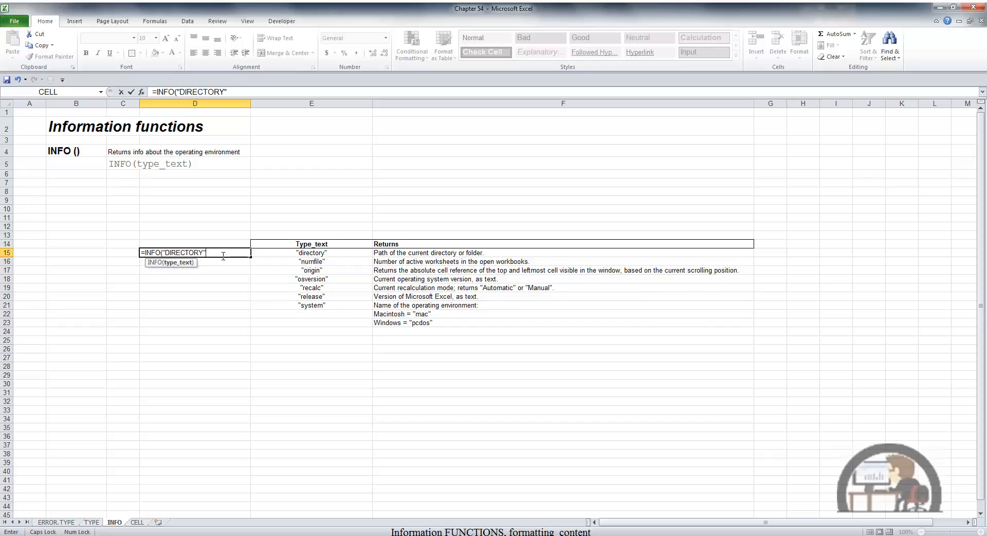
key("Return")
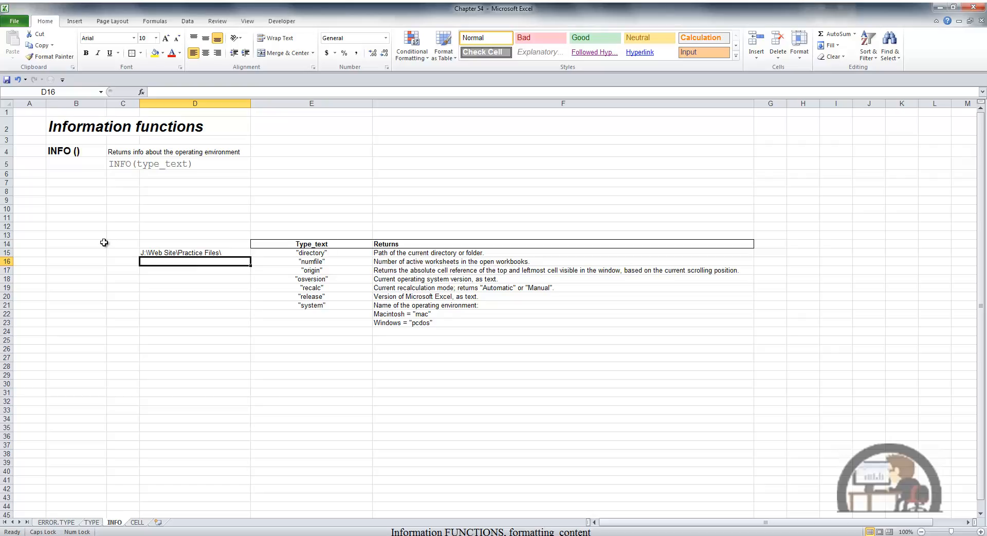
Enter the formula =INFO("NUMFILE") in cell D16.
type("=INFO(")
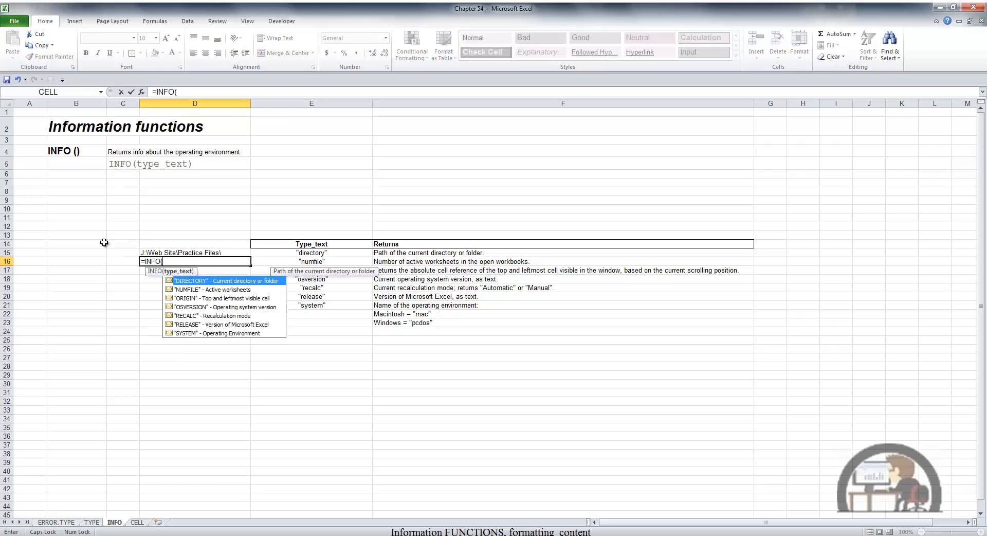
key("Down")
key("Tab")
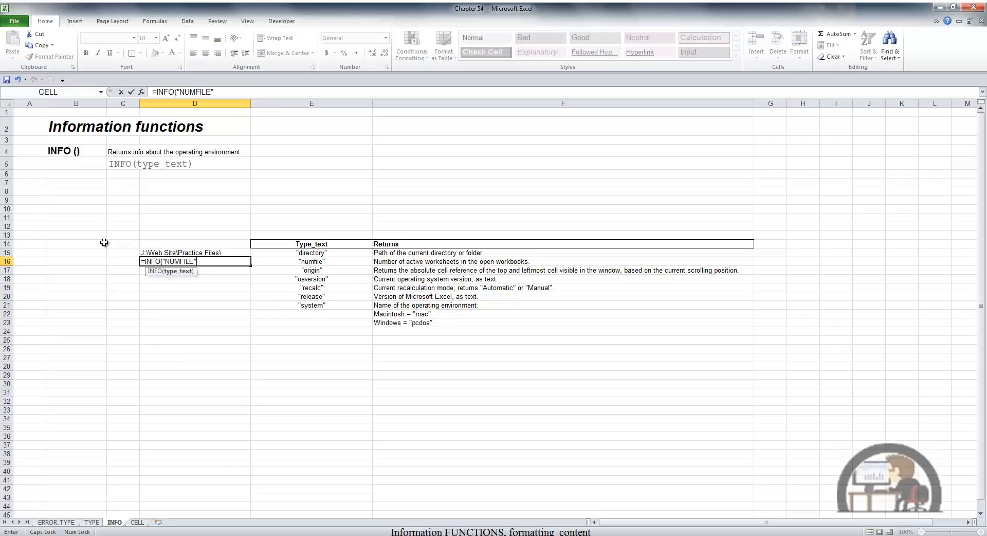
key("Return")
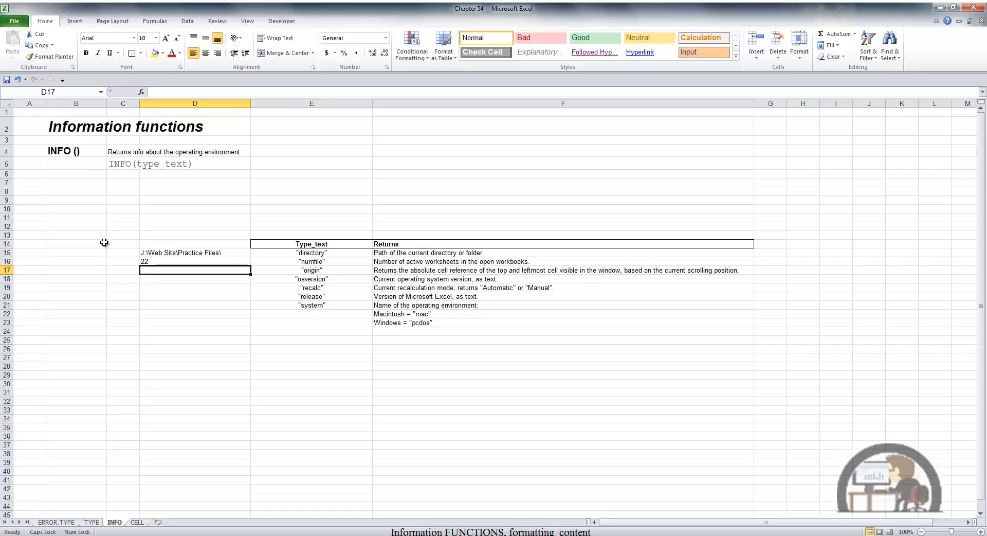
Enter the formula =INFO("ORIGIN") in cell D17.
type("=INFO(")
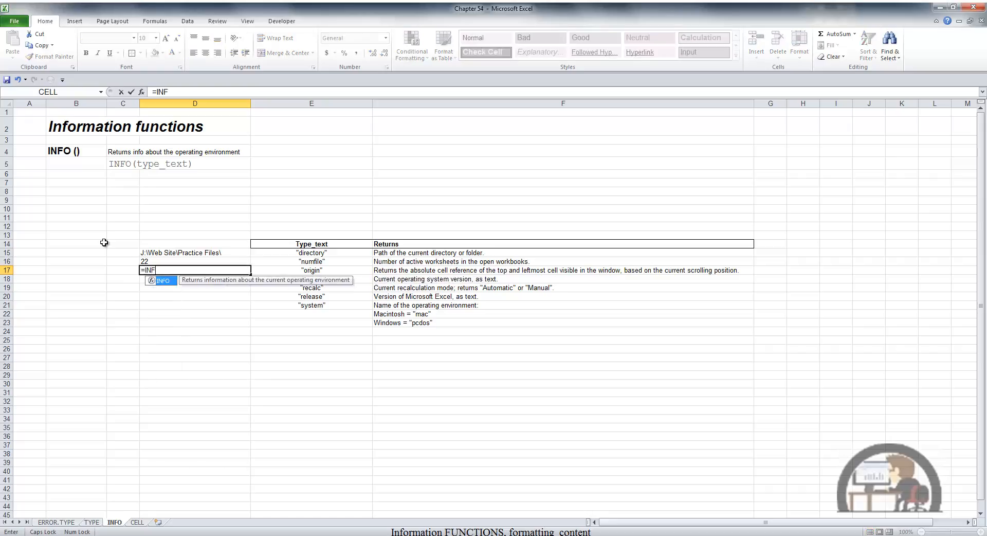
key("Down")
key("Down")
key("Tab")
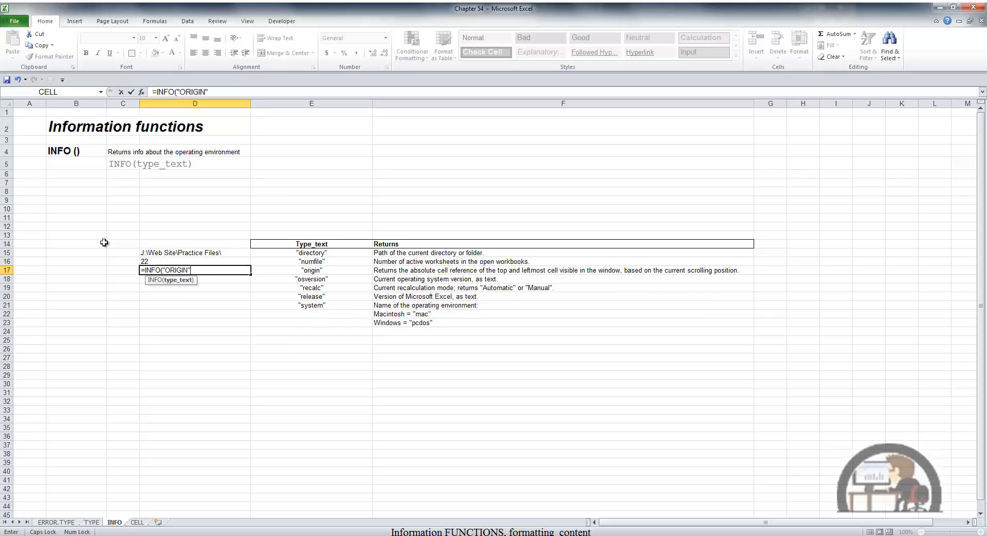
key("Return")
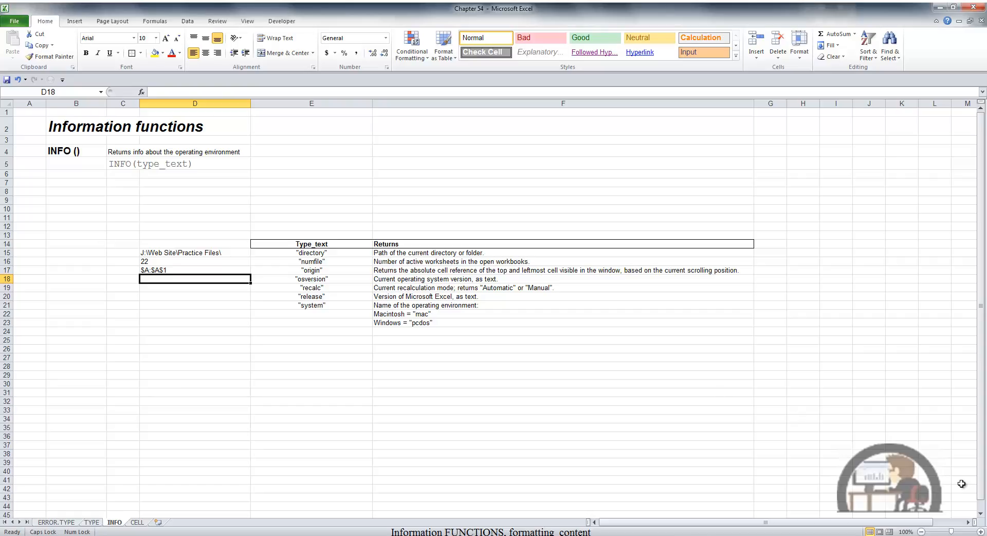
Recalculate the INFO origin formula in D17 with row 3 as the first visible row, and return to row 1.
left_click(980, 513)
left_click(980, 513)
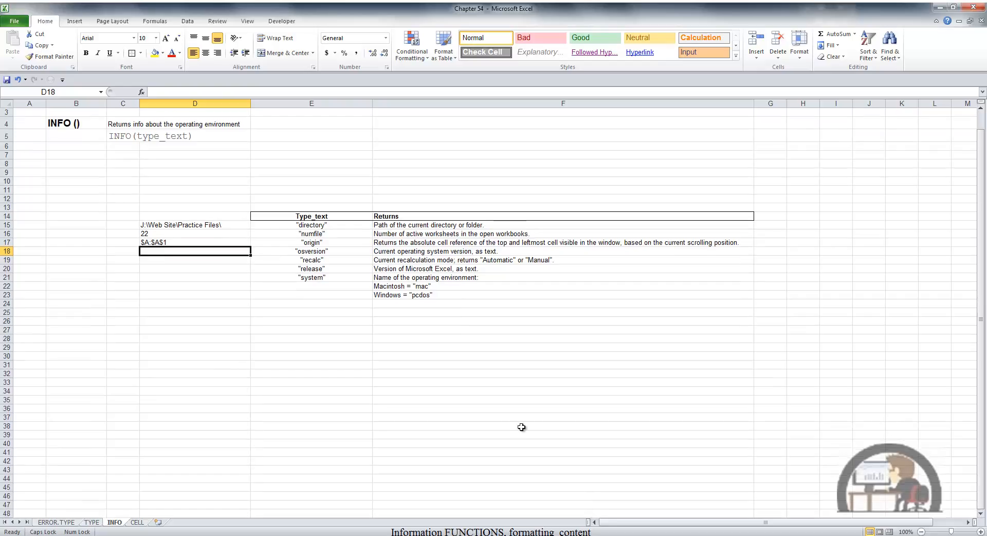
left_click(174, 243)
double_click(175, 245)
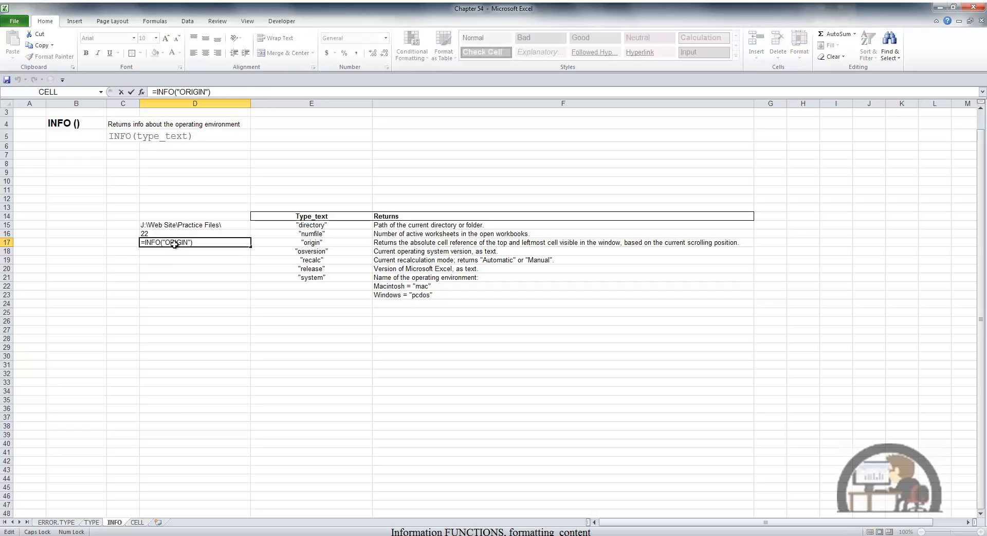
key("Return")
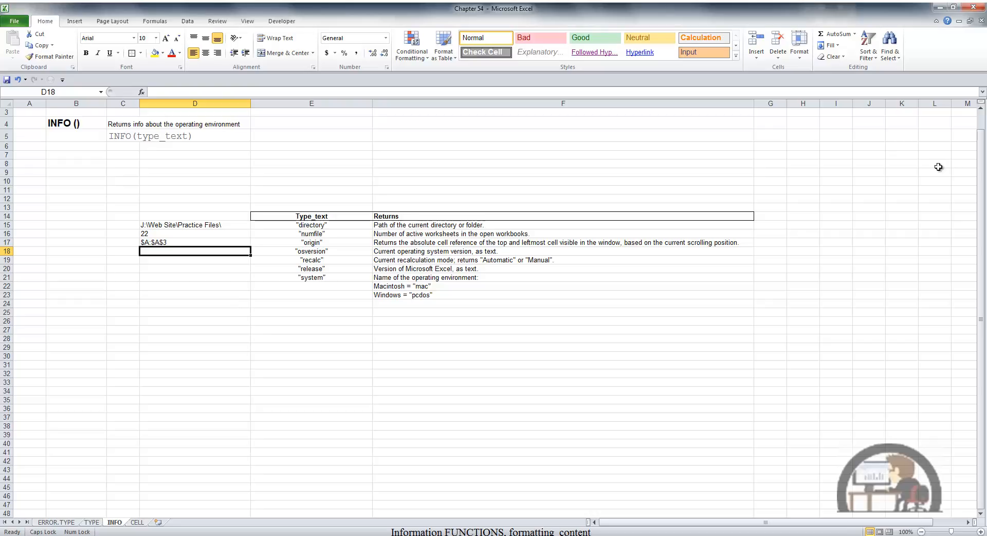
left_click_drag(981, 165, 980, 148)
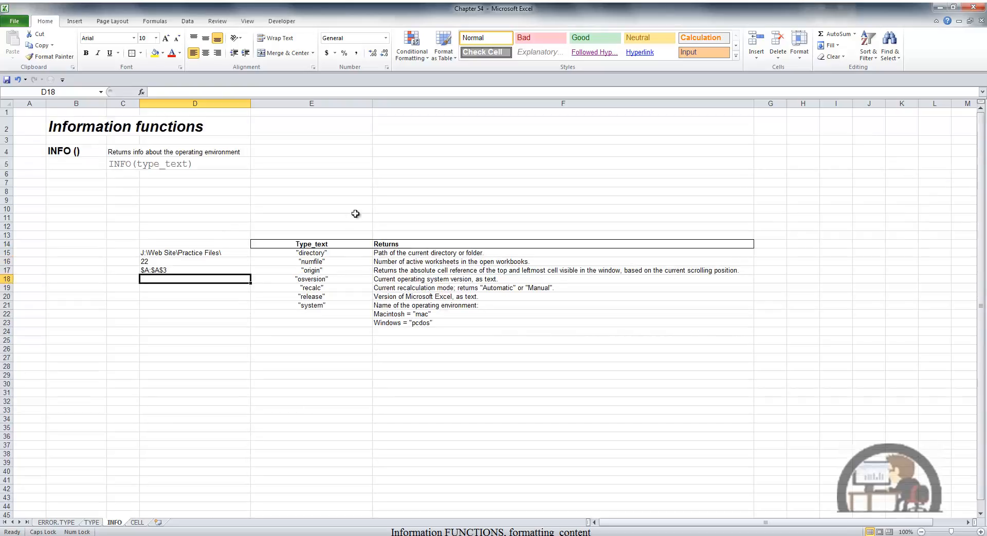
Enter the formula =INFO("OSVERSION") in cell D18.
type("=INFO")
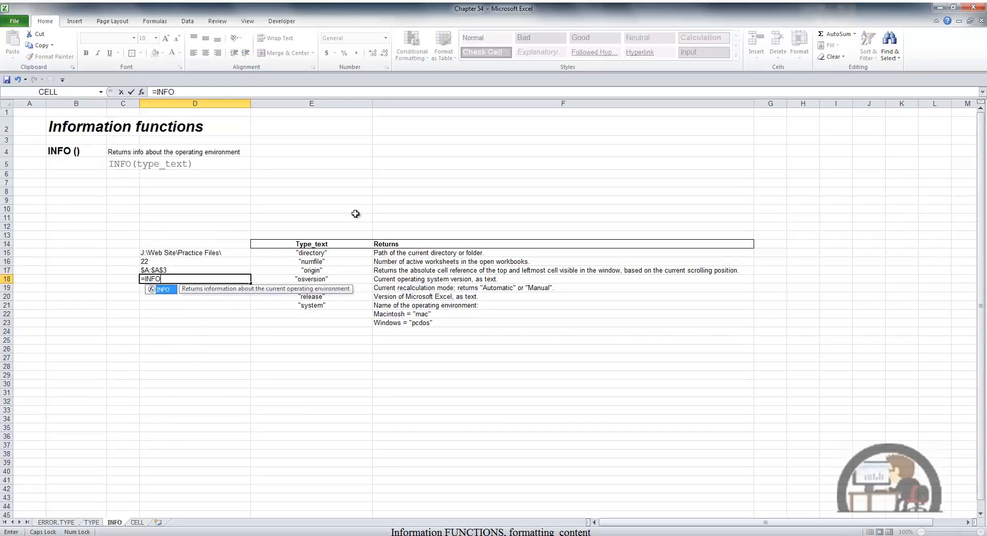
type("(")
key("Down")
key("Down")
key("Down")
key("Tab")
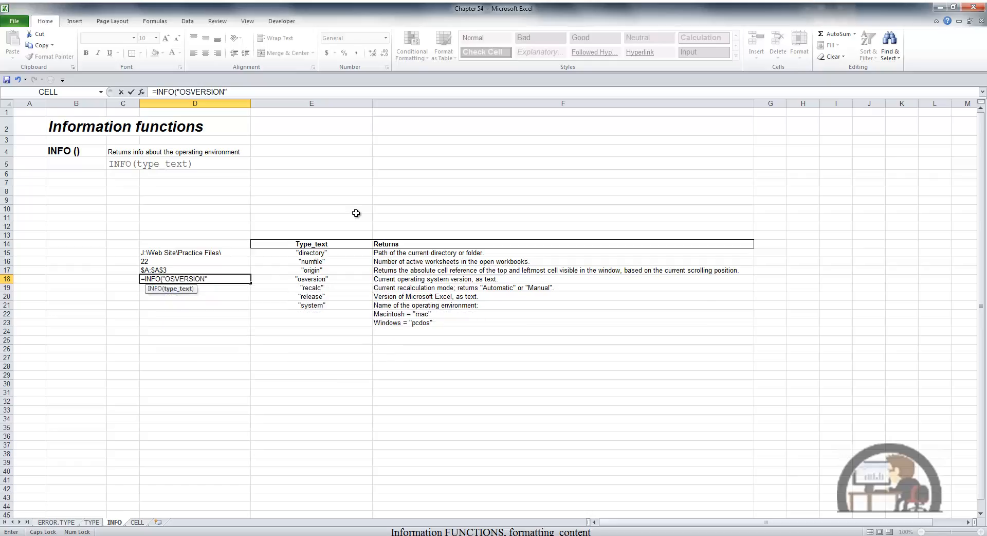
type(")")
key("Return")
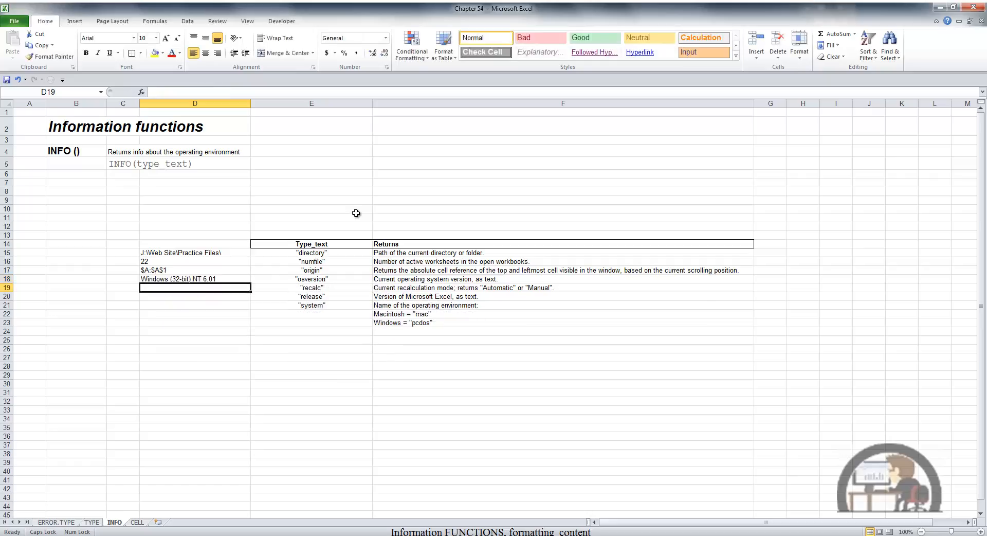
Enter the formula =INFO("RECALC") in cell D19.
type("=INFO(")
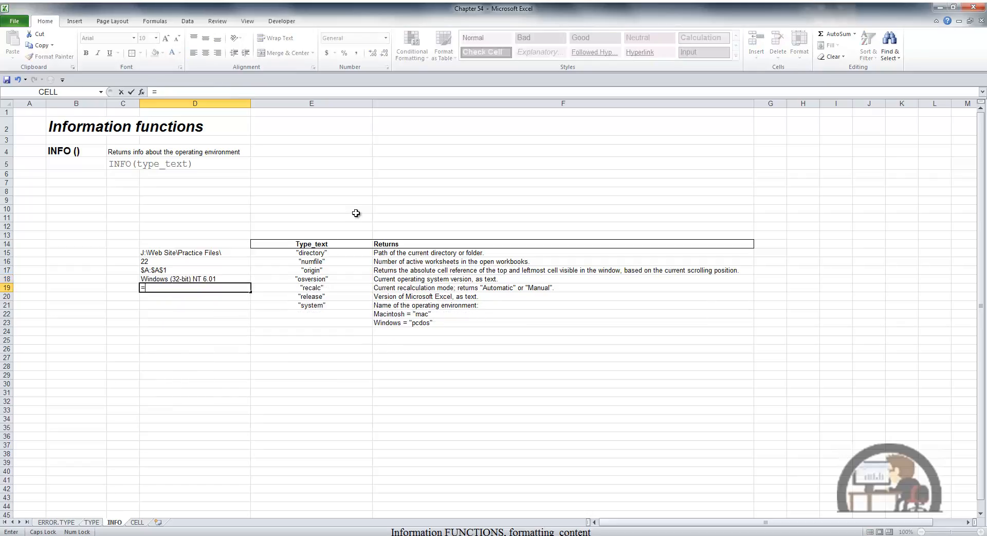
key("Down")
key("Down")
key("Down")
key("Down")
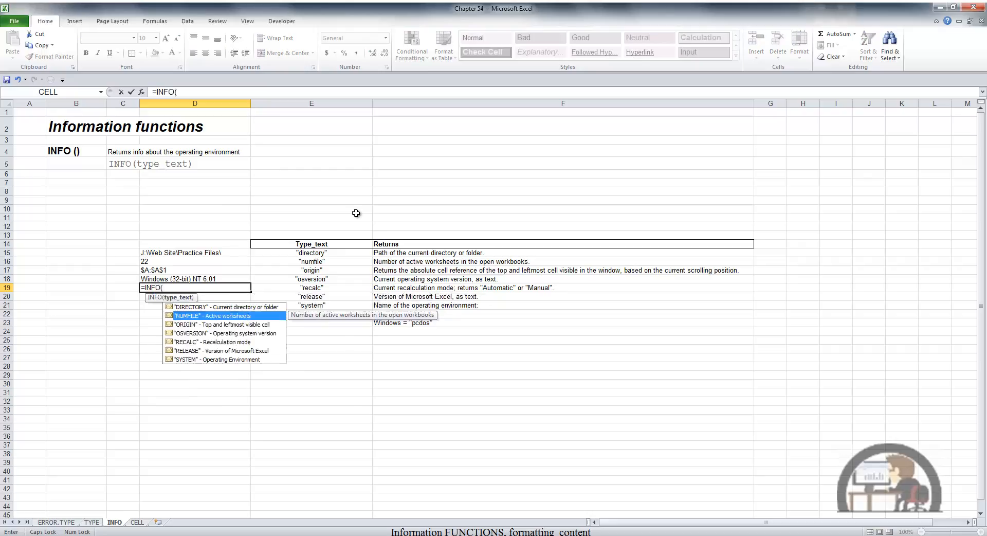
key("Tab")
type(")")
key("Return")
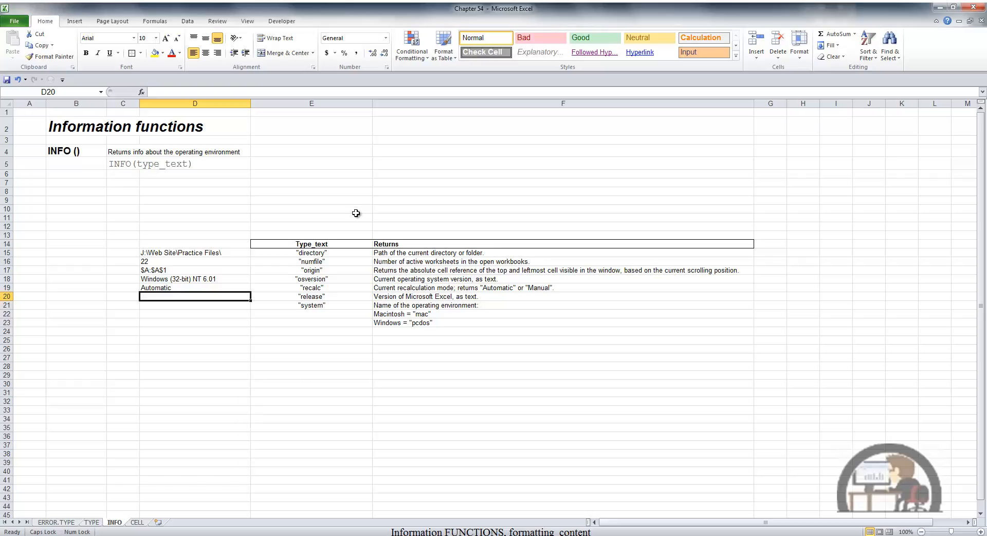
Enter the formula =INFO("RELEASE") in cell D20.
type("=INFO(")
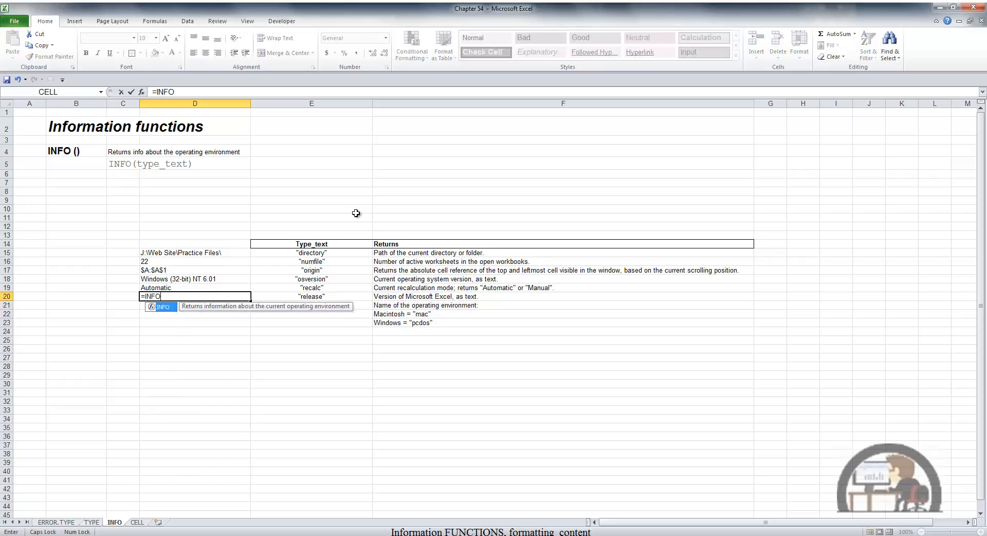
key("Down")
key("Down")
key("Down")
key("Down")
key("Down")
key("Tab")
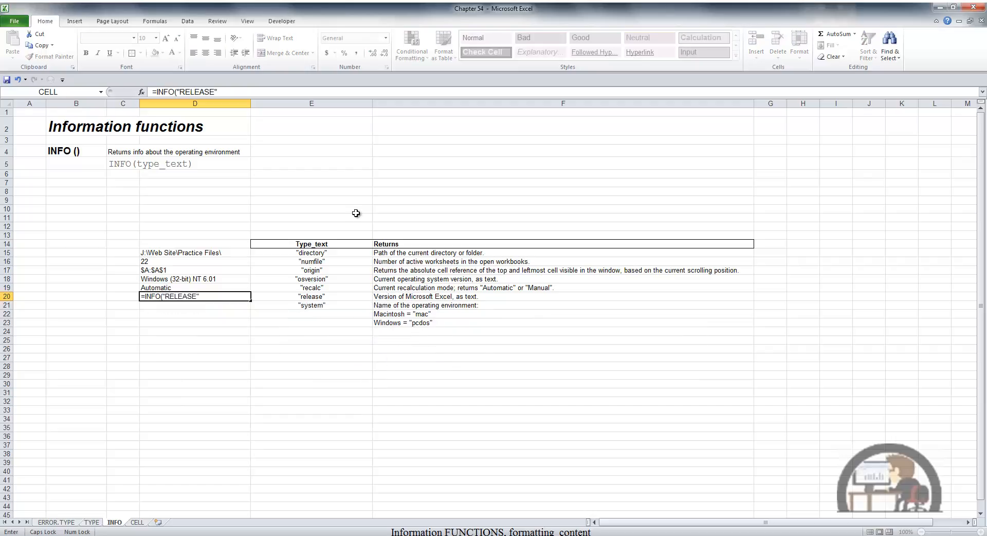
key("Return")
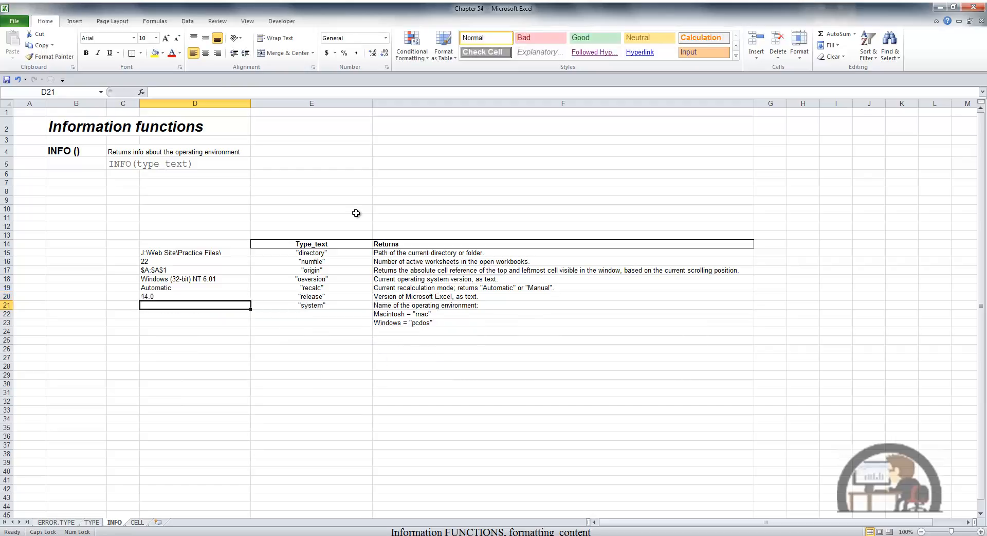
Enter the formula =INFO("SYSTEM") in cell D21.
type("=")
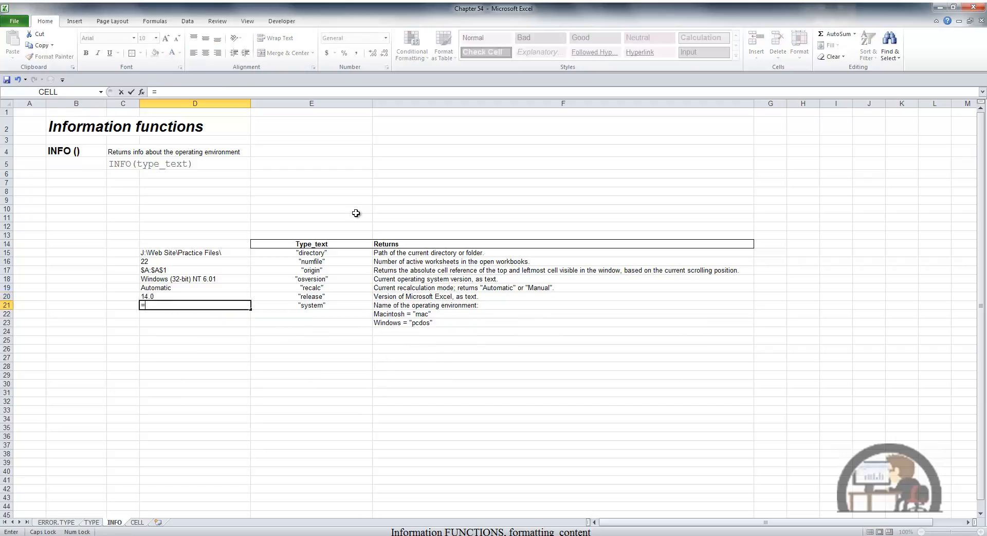
type("INFO(")
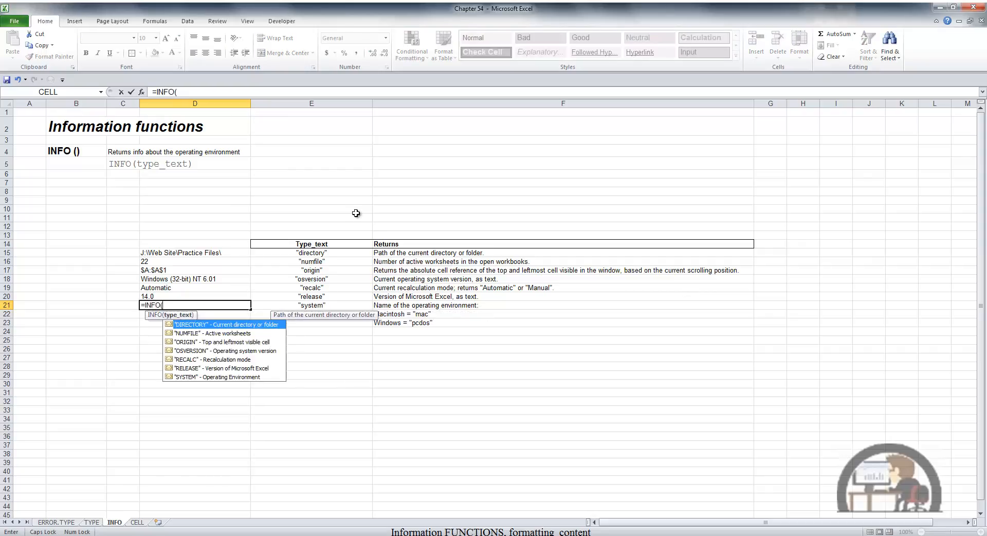
key("Down")
key("Down")
key("Down")
key("Down")
key("Down")
key("Down")
key("Tab")
key("Return")
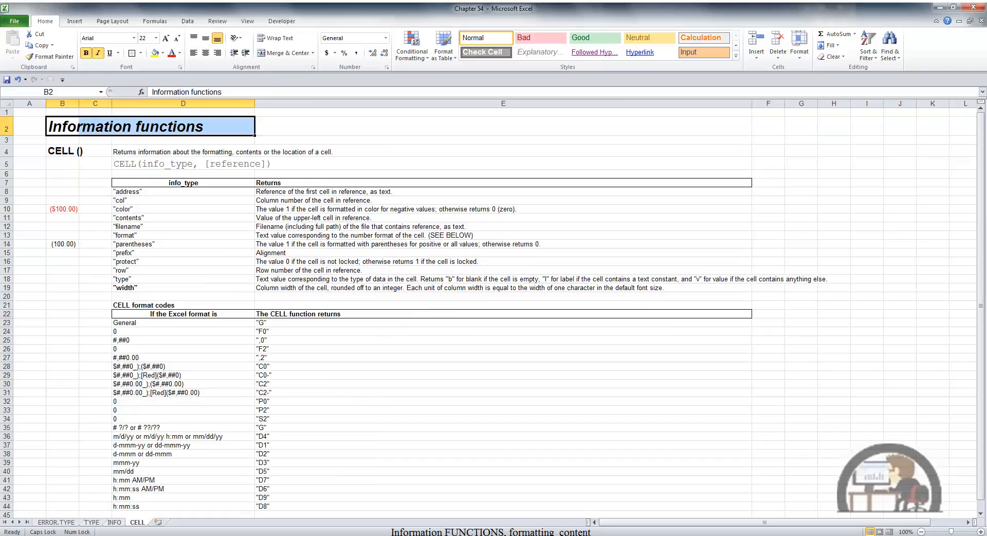
On the CELL sheet, enter the formula =CELL("address",E8) in cell C8.
left_click(95, 193)
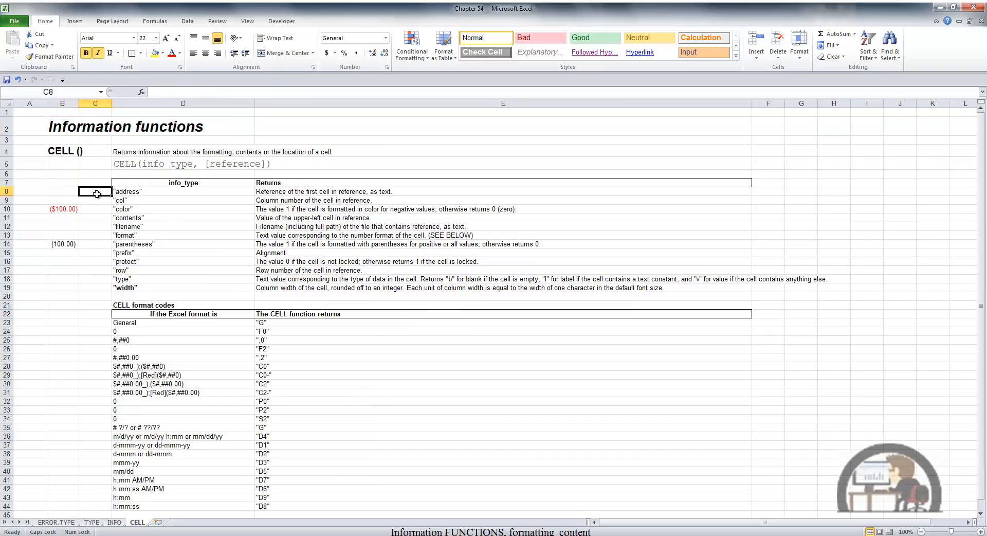
type("=CELL(")
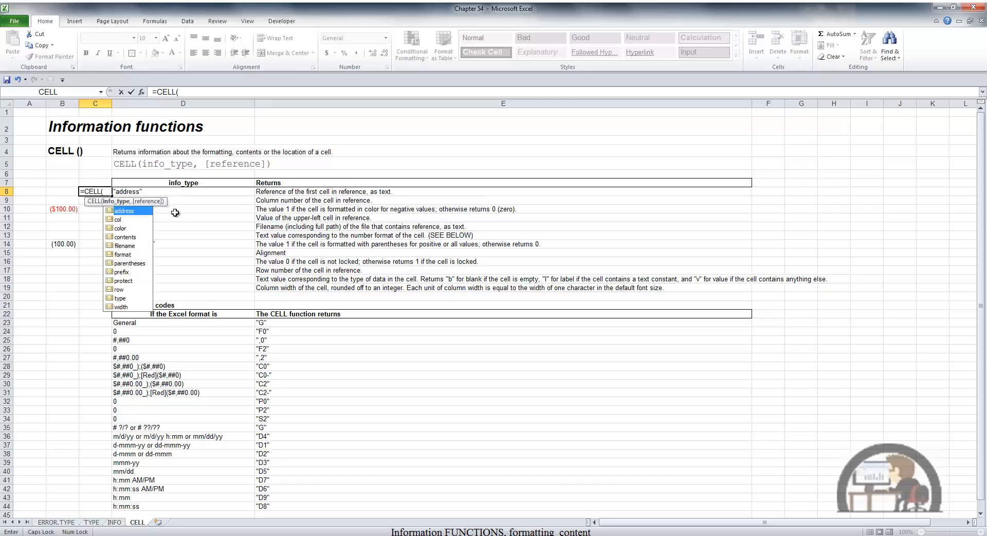
key("Tab")
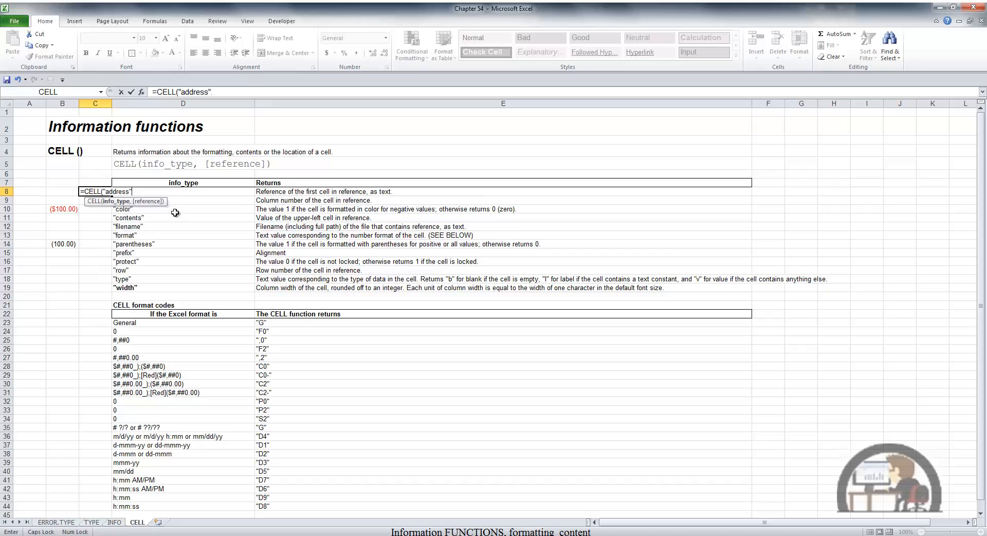
type(",")
left_click(308, 200)
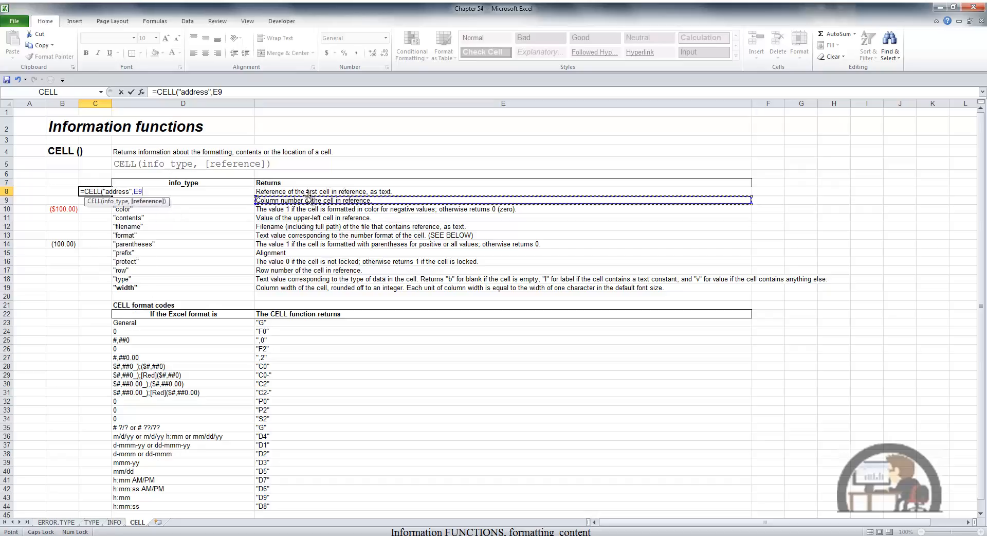
left_click(308, 191)
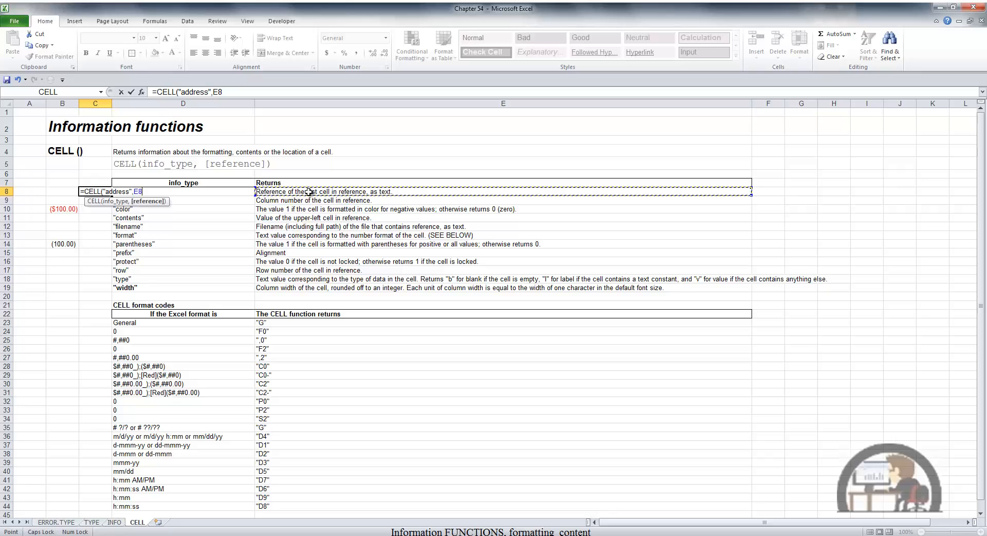
key("Return")
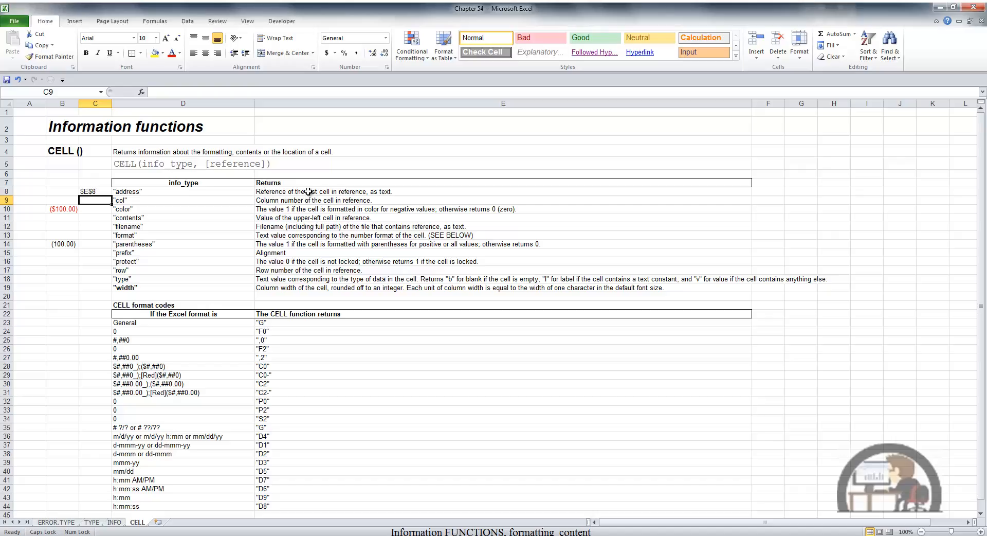
Enter the formula =CELL("col",E9) in cell C9.
type("=CELL(")
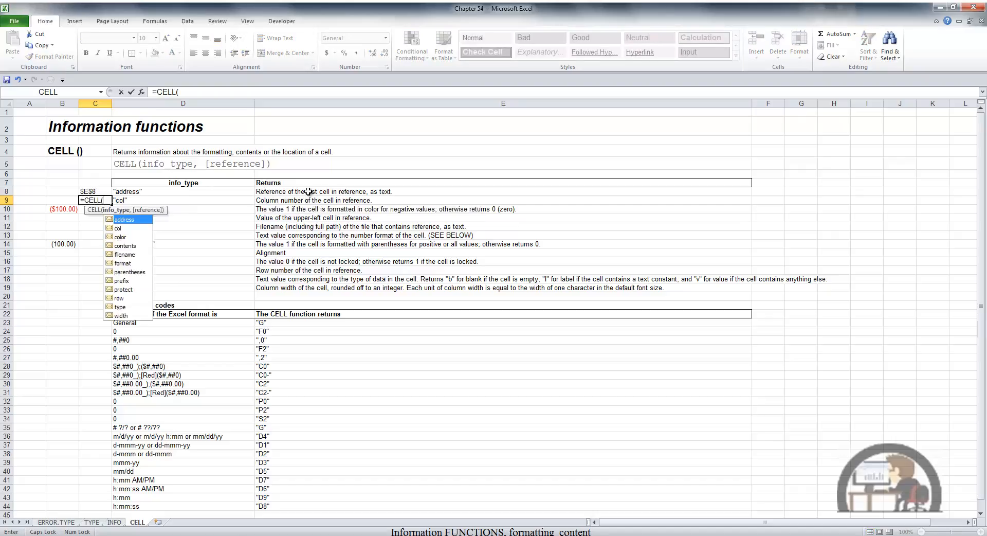
key("Down")
key("Tab")
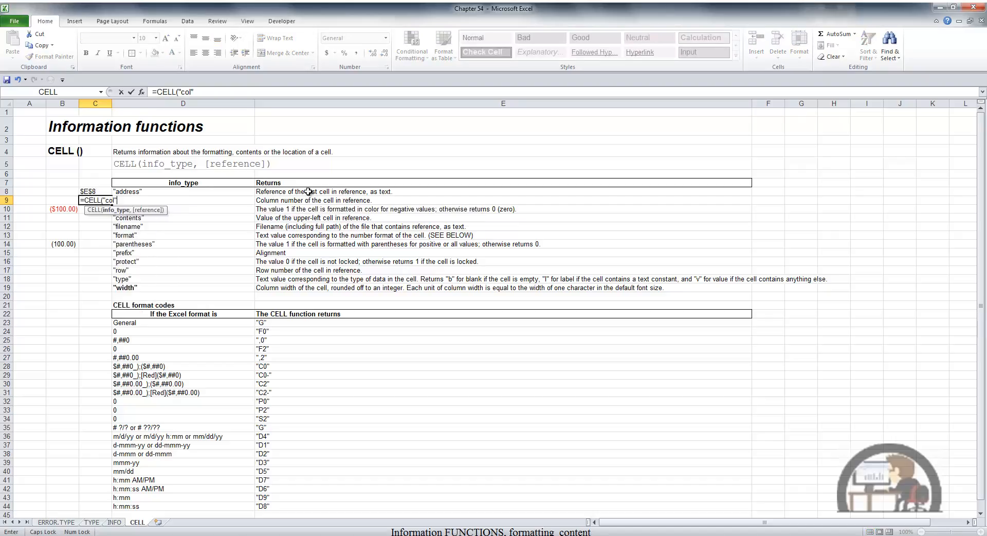
type(",")
left_click(315, 200)
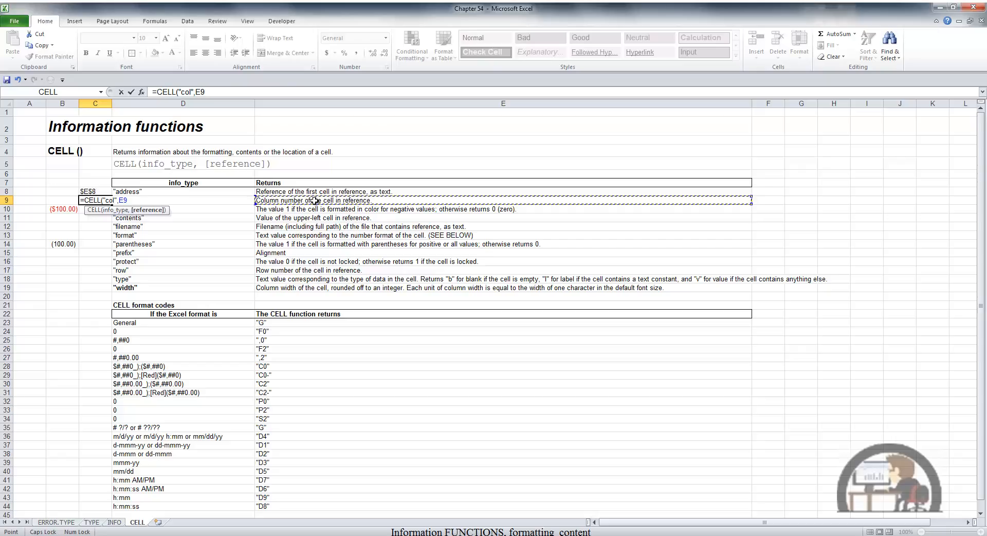
key("Return")
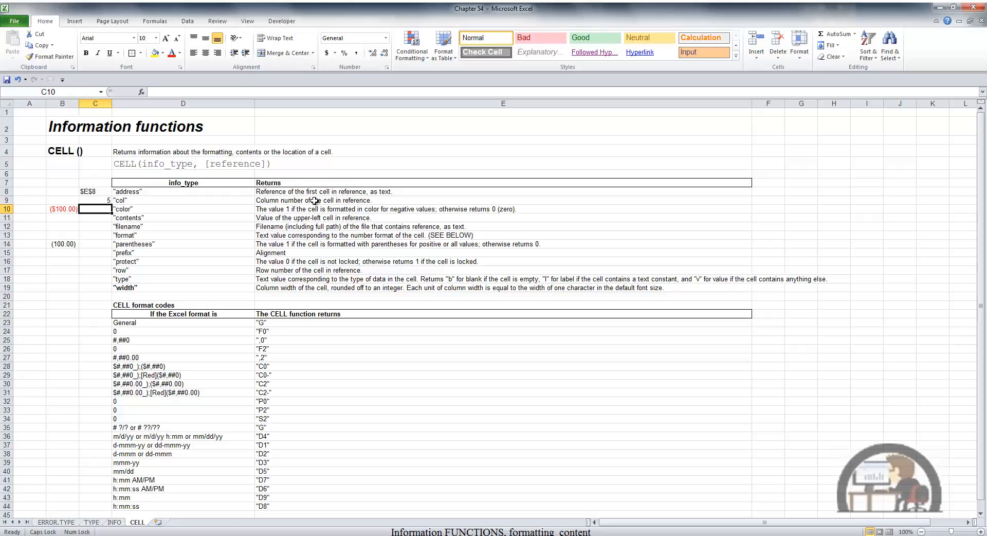
Enter the formula =CELL("color",B10) in cell C10.
type("=C")
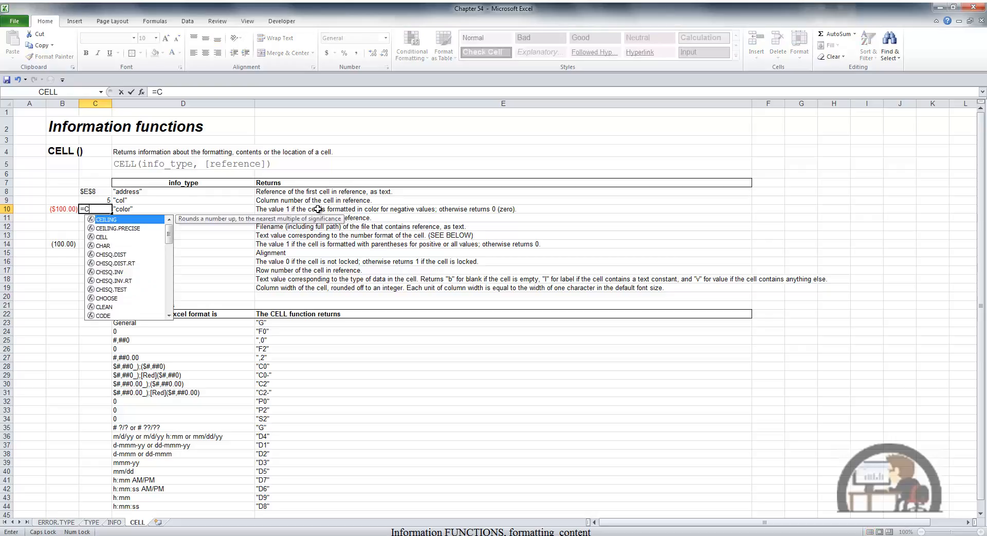
type("ELL(\"color\"")
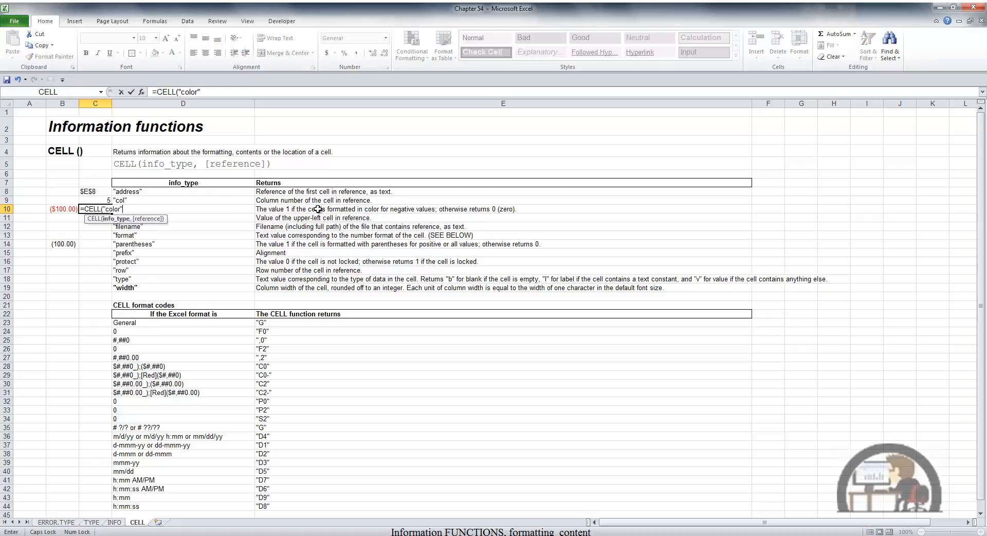
type(",")
left_click(66, 209)
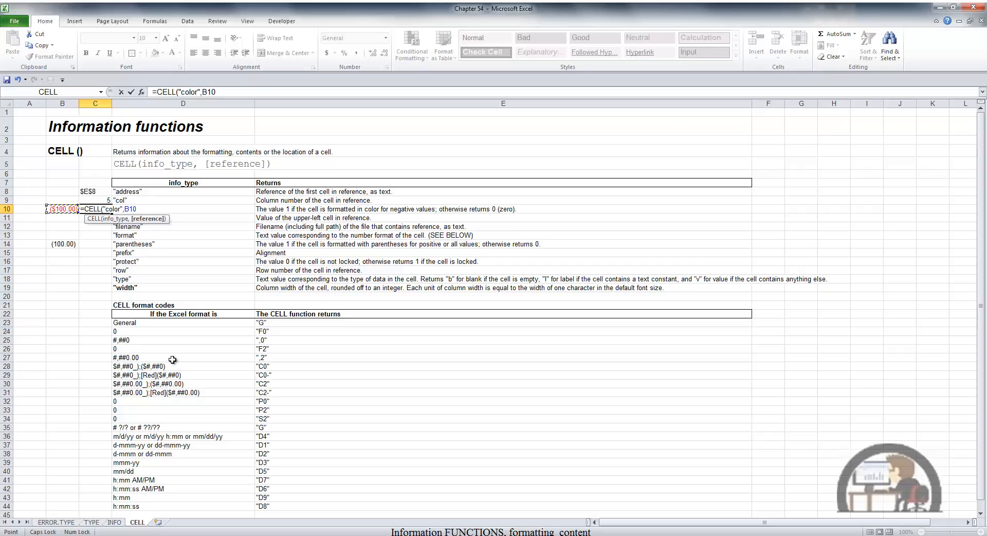
key("Return")
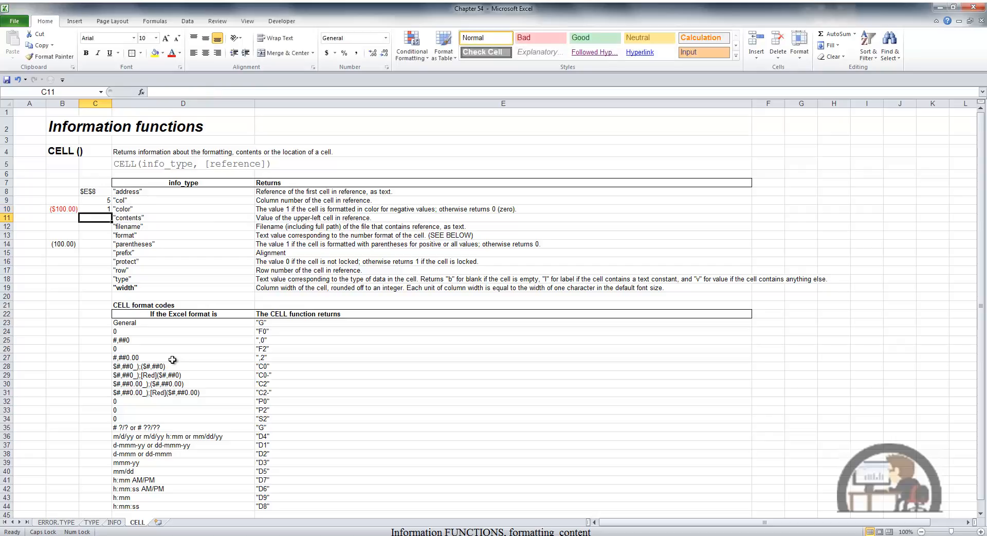
Enter the formula =CELL("contents",B10) in cell C11.
type("=CELL(")
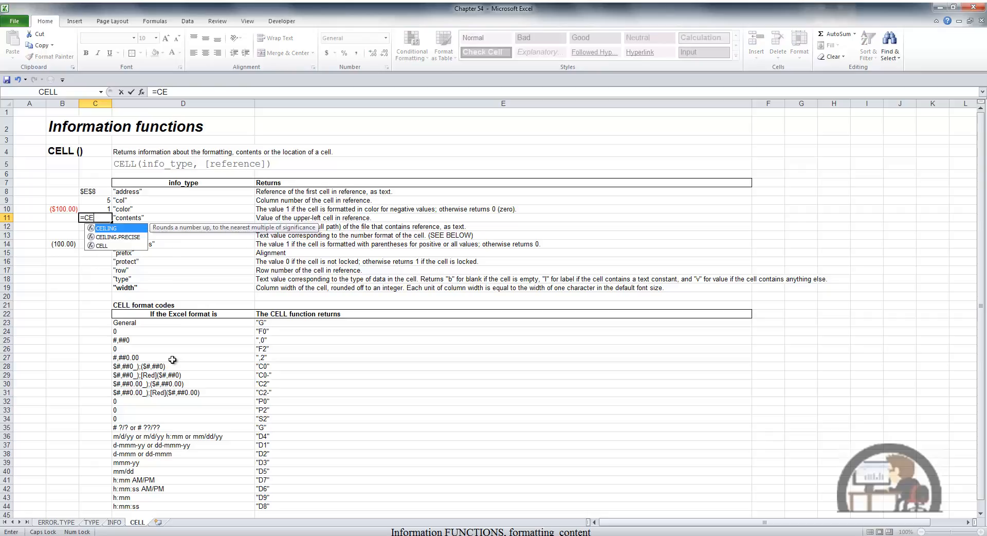
key("Down")
key("Down")
key("Down")
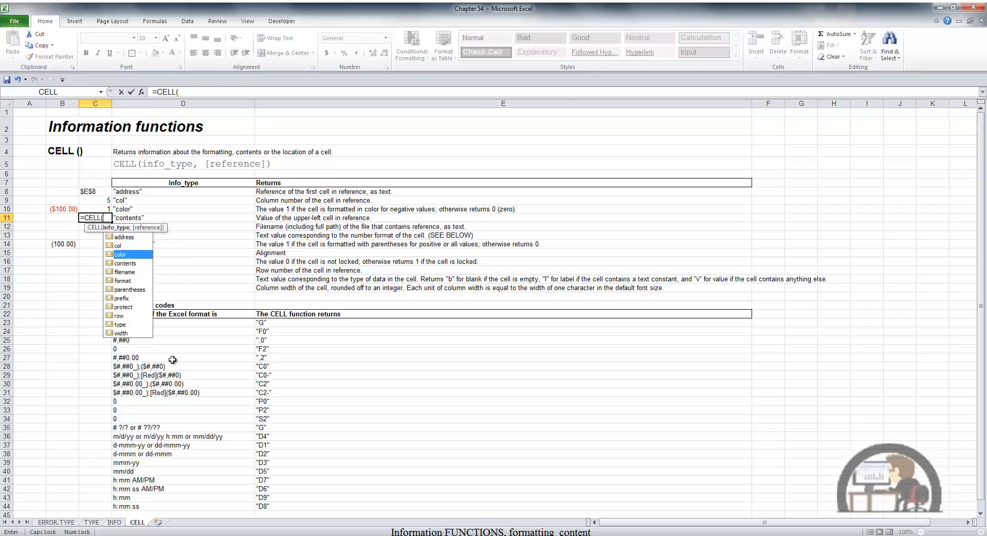
key("Tab")
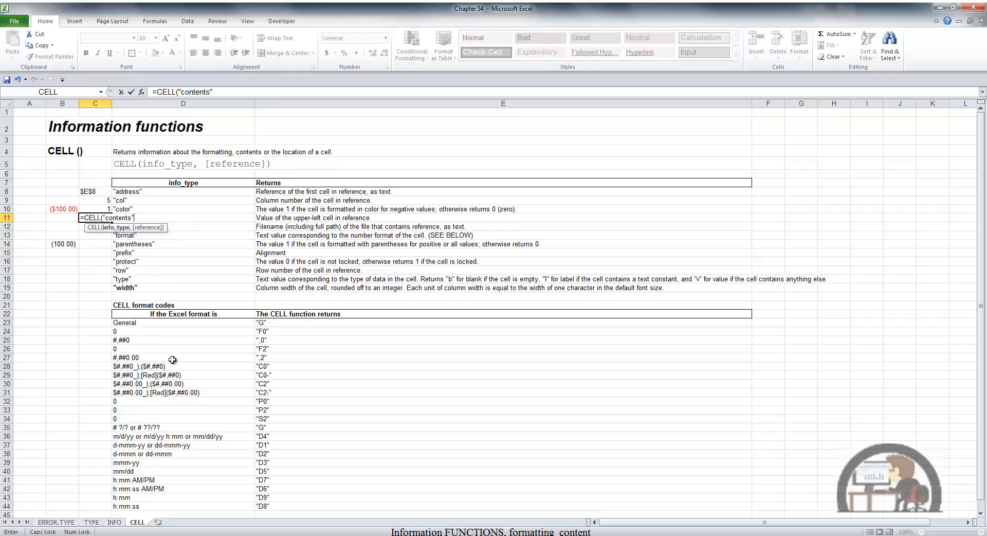
type(",")
left_click(60, 208)
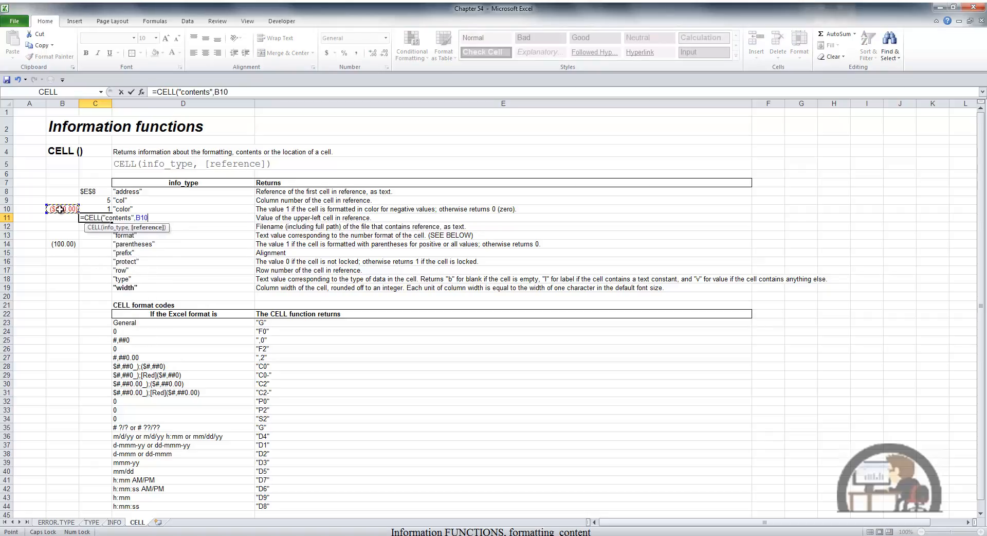
left_click_drag(60, 208, 53, 292)
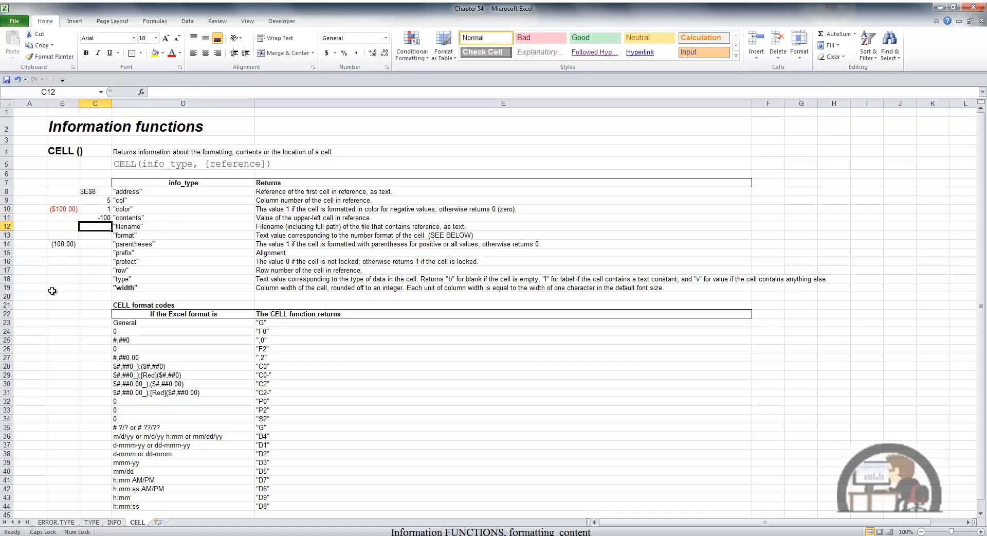
Enter a CELL formula in C12 with the info type "filename" and the title cell B2 as reference.
type("=CEL")
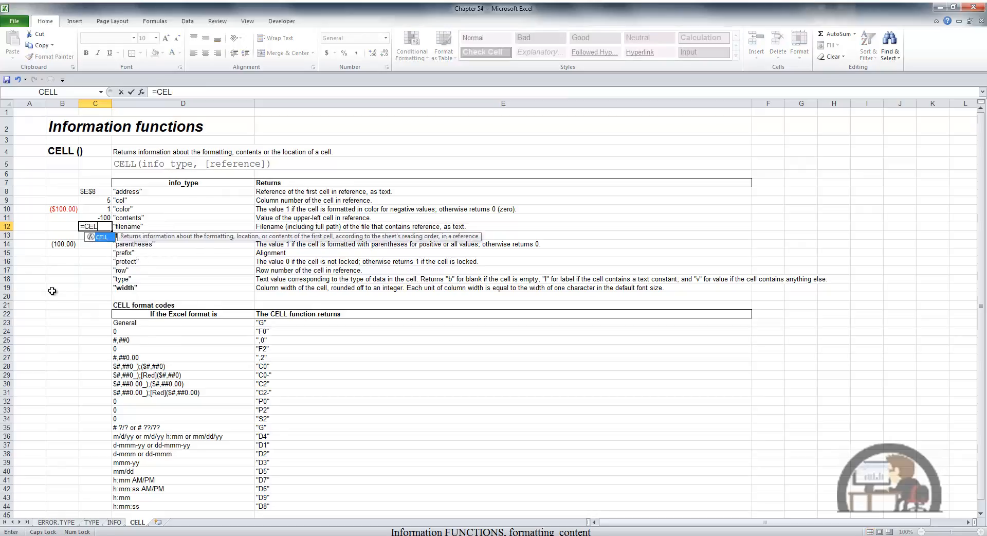
type("L(")
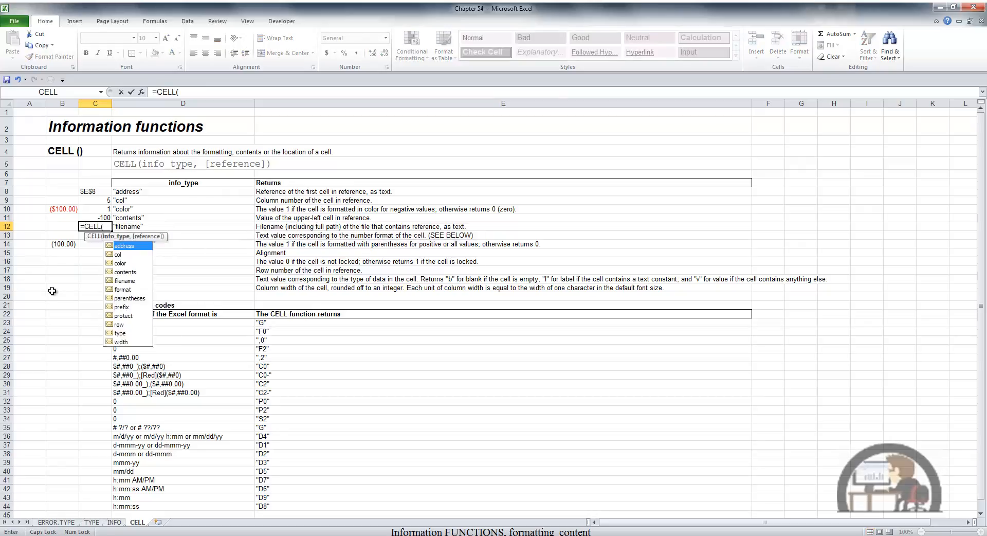
key("Down")
key("Down")
key("Down")
key("Down")
key("Tab")
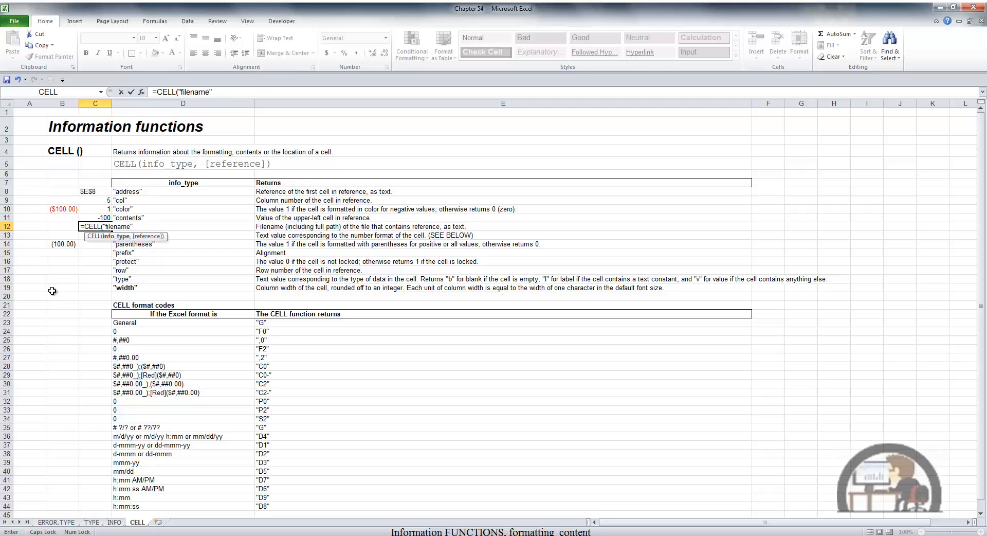
type(",")
left_click(70, 126)
key("Return")
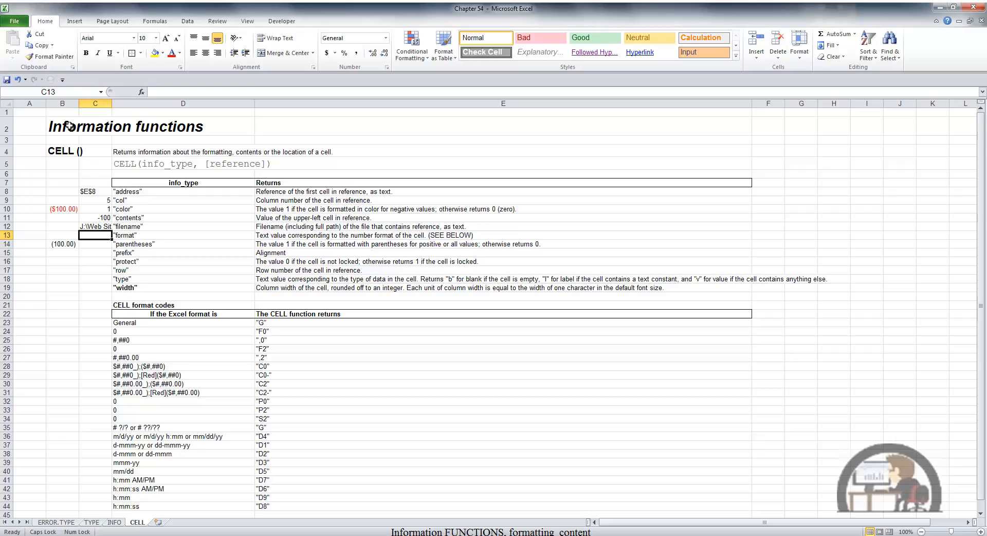
Enter the formula =CELL("format",B10) in cell C13 and highlight the matching format code entry in D31:E31.
type("=cel")
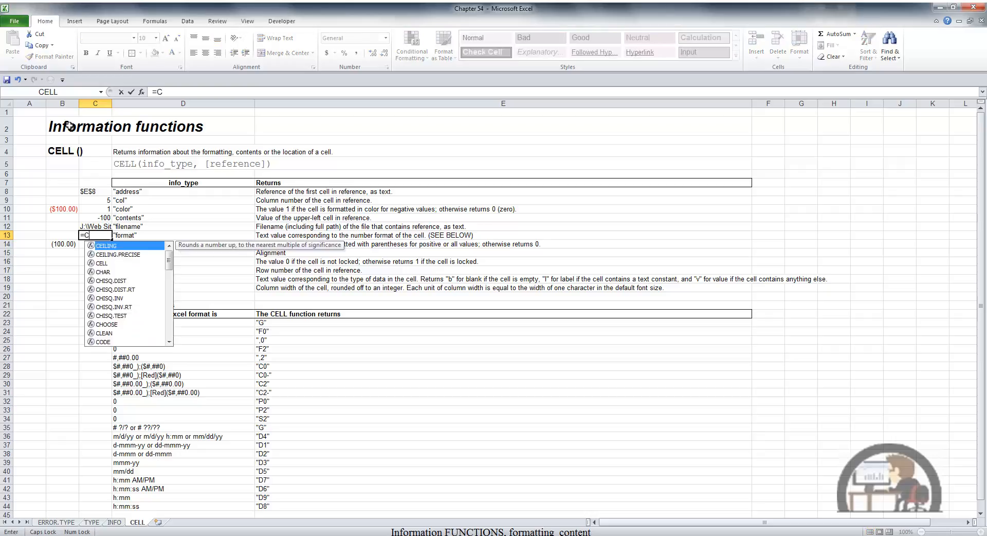
key("Tab")
key("Down")
key("Down")
key("Down")
key("Down")
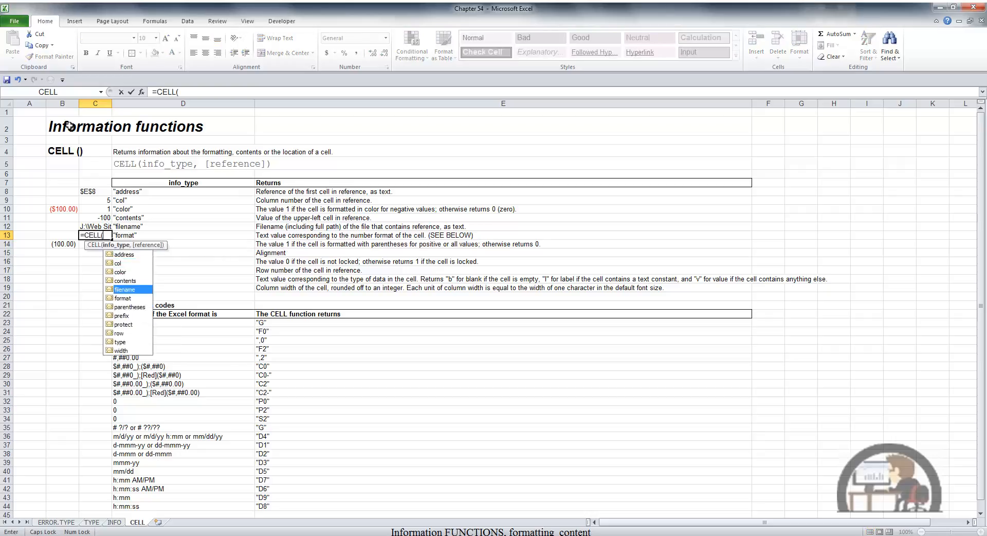
key("Down")
key("Tab")
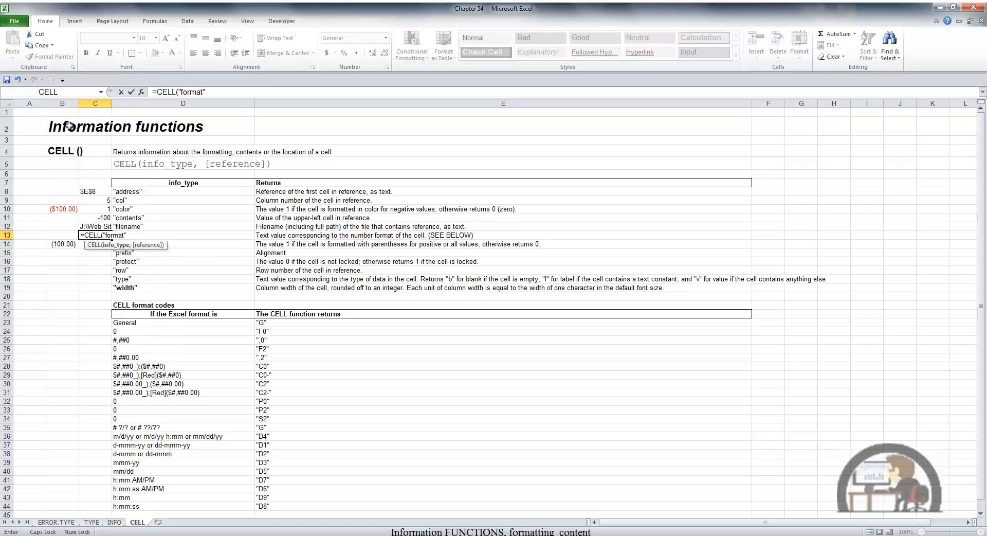
type(",")
left_click(66, 208)
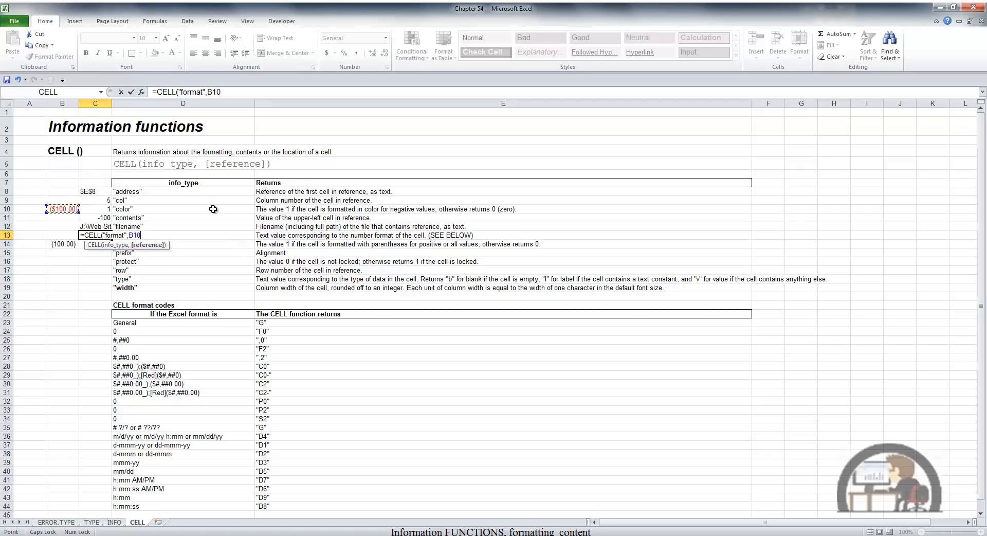
key("Return")
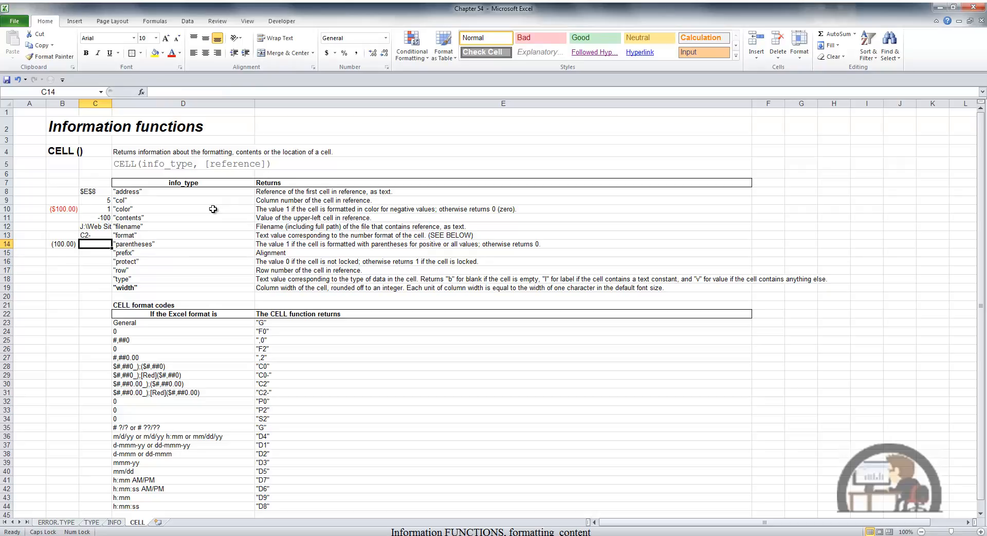
left_click_drag(275, 392, 189, 391)
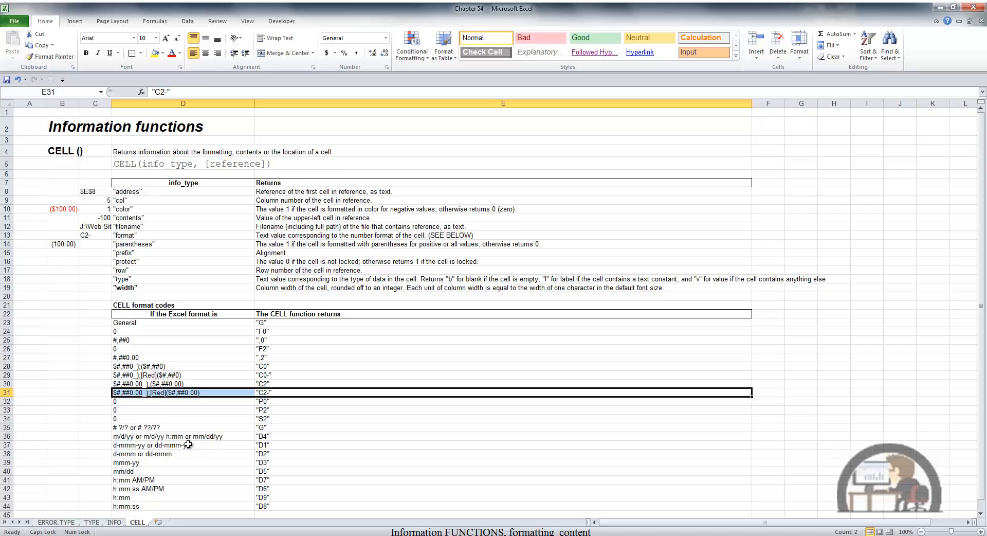
Enter the formula =CELL("parentheses",B14) in cell C14.
left_click(103, 245)
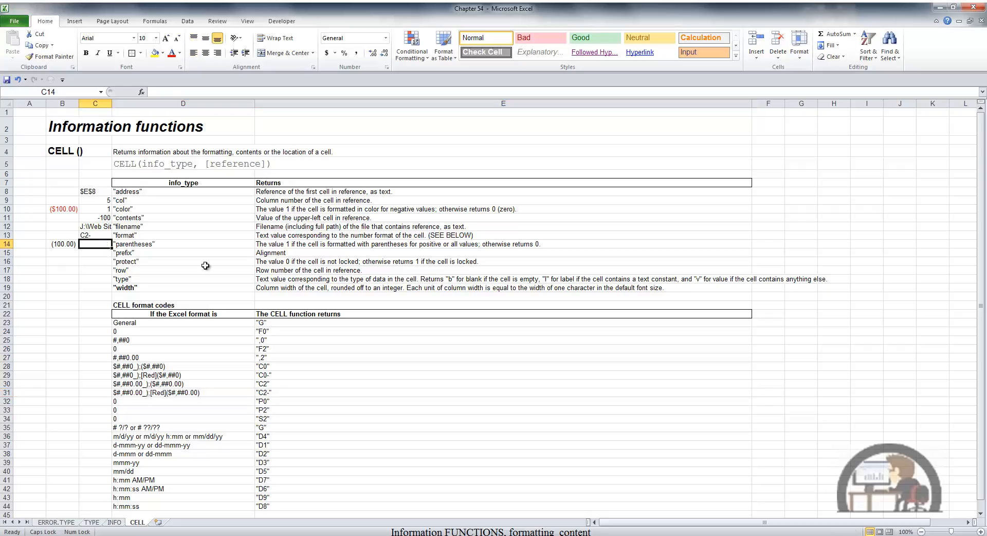
type("=CELL(")
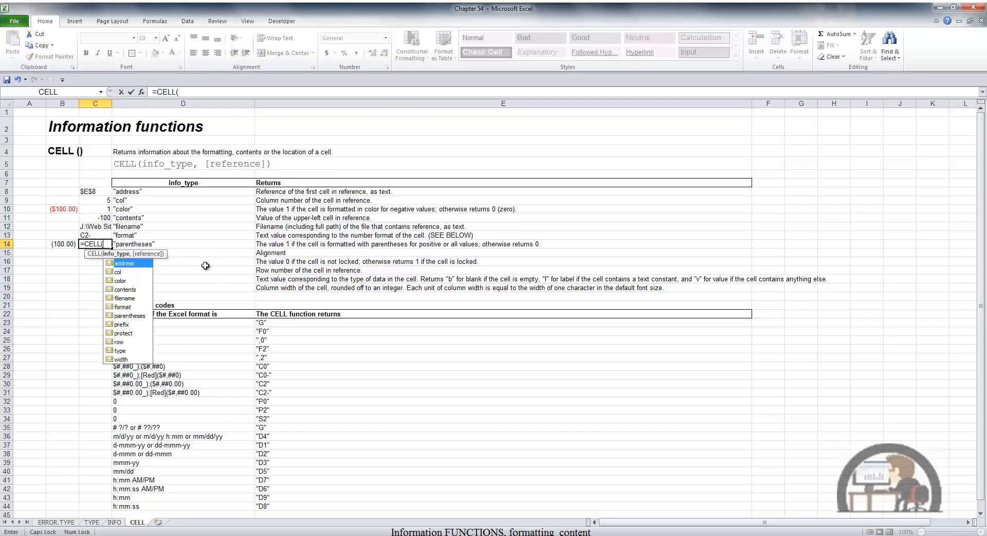
key("Down")
key("Down")
key("Down")
key("Down")
key("Down")
key("Down")
key("Tab")
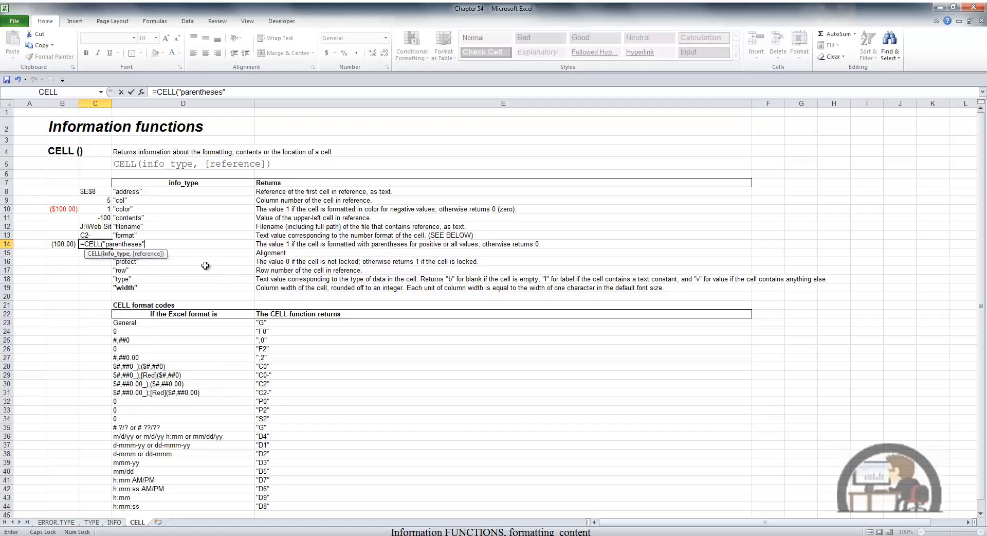
type(",")
left_click(70, 244)
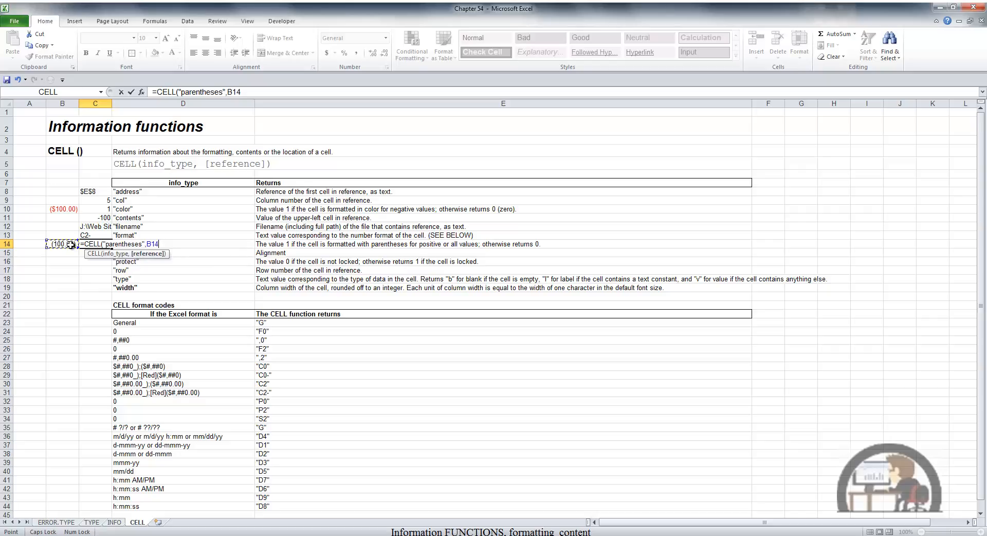
key("Return")
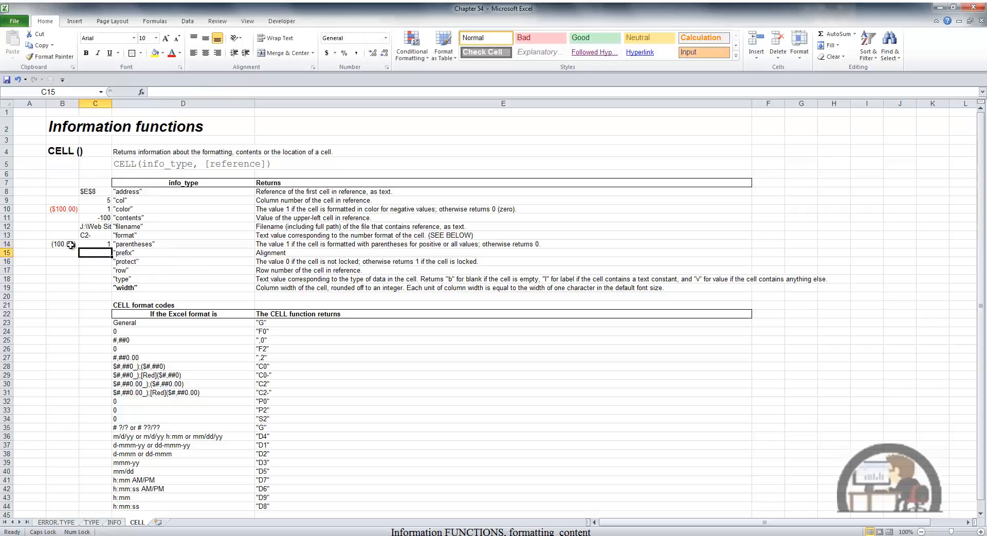
Test the number format of cell B14 by entering -100, and set the cell back to 100.
left_click(71, 244)
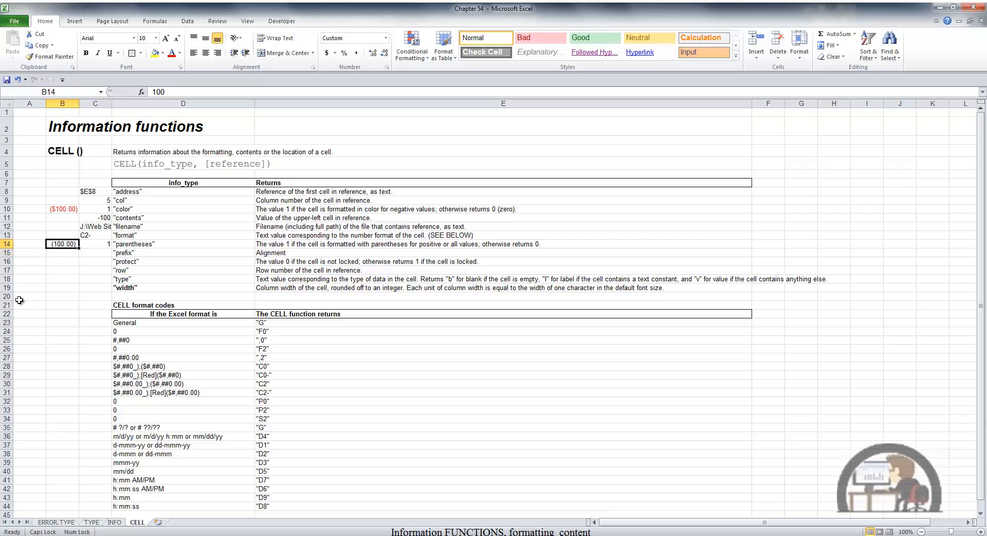
type("-100")
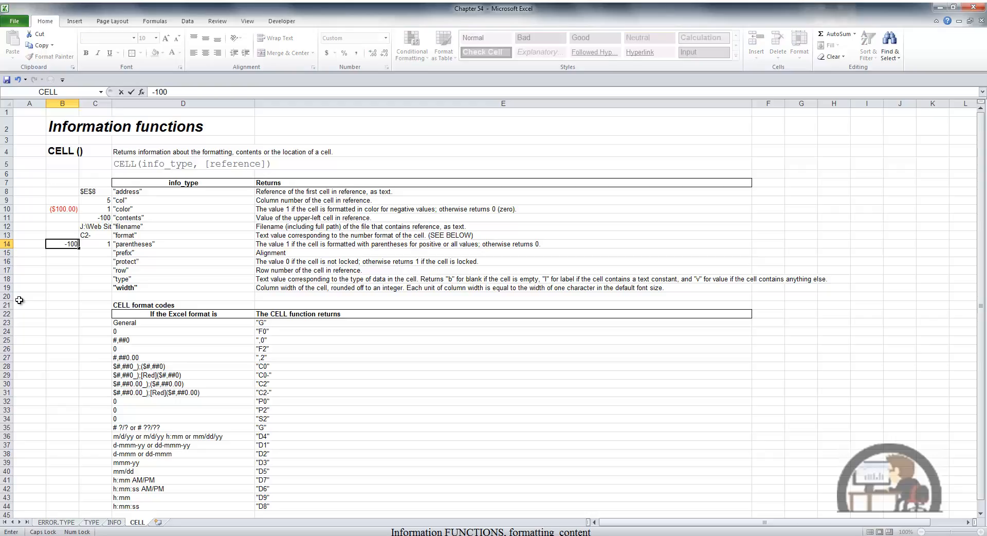
key("ctrl+Return")
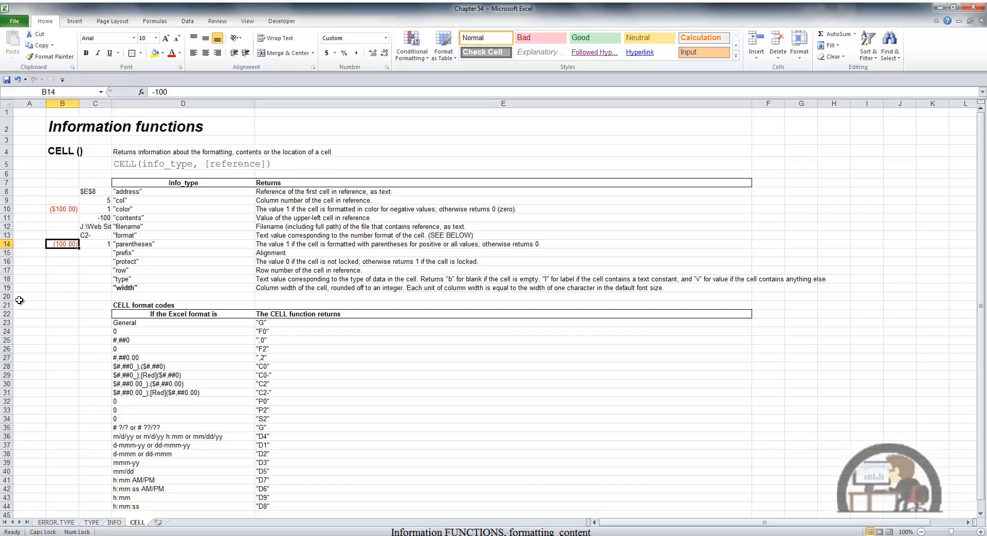
type("100")
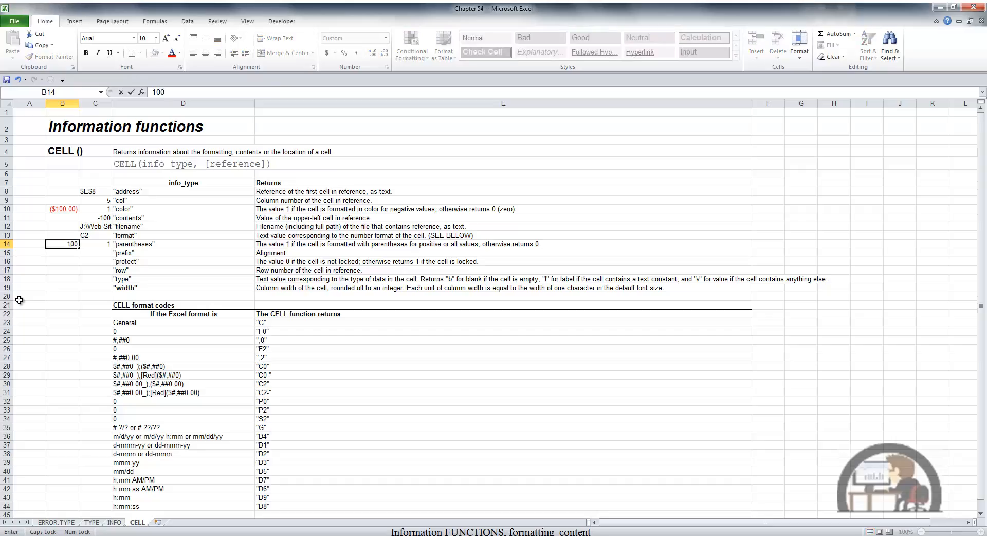
key("ctrl+Return")
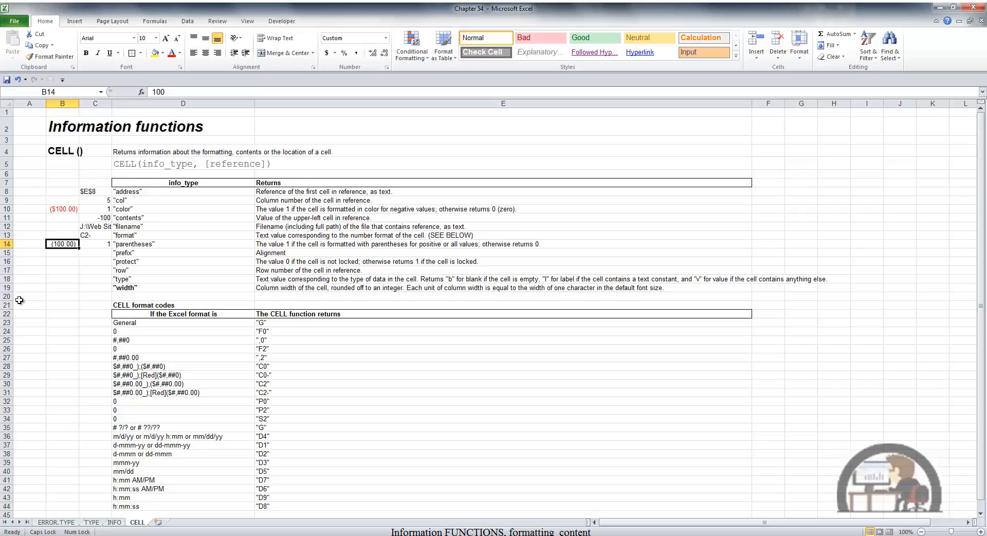
key("Right")
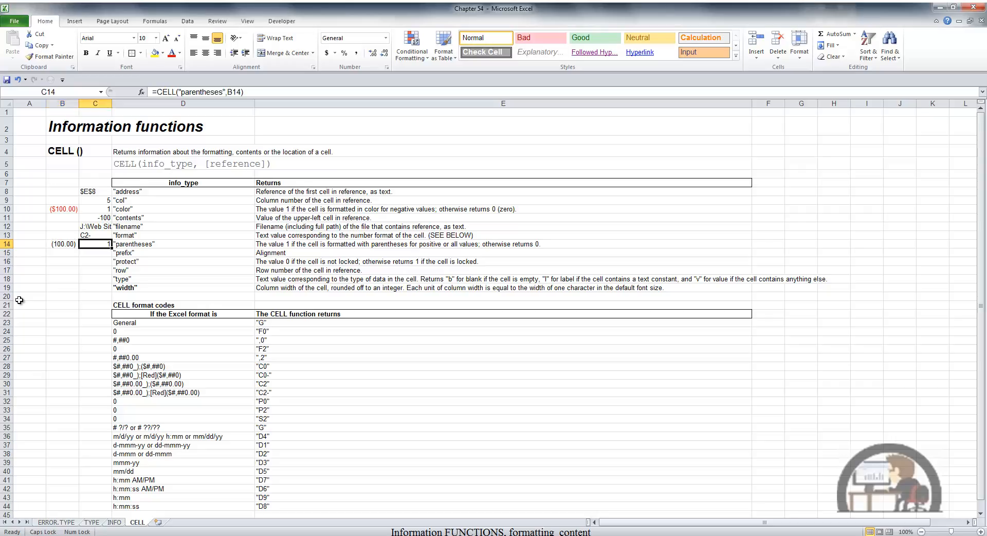
key("Down")
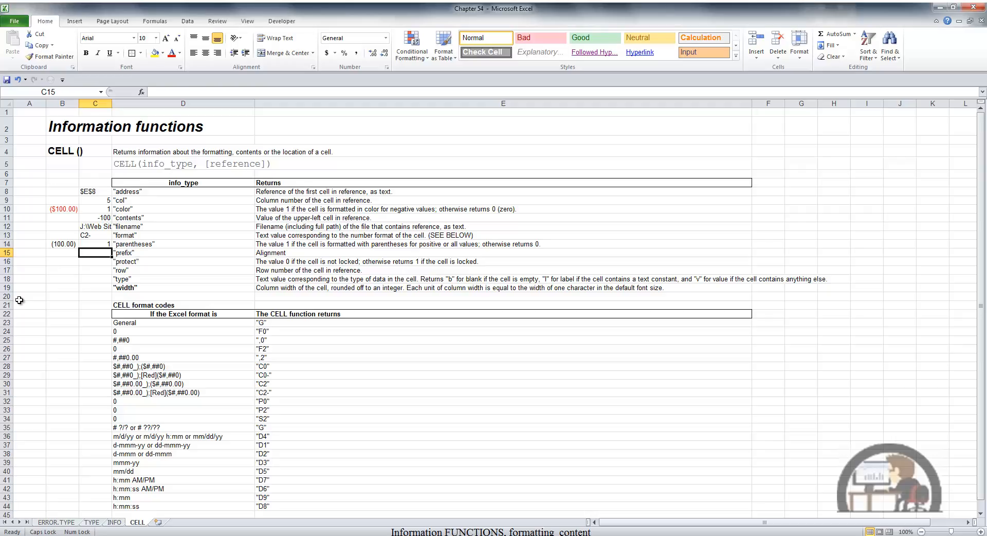
Enter the formula =CELL("prefix",E15) in cell C15.
type("=C")
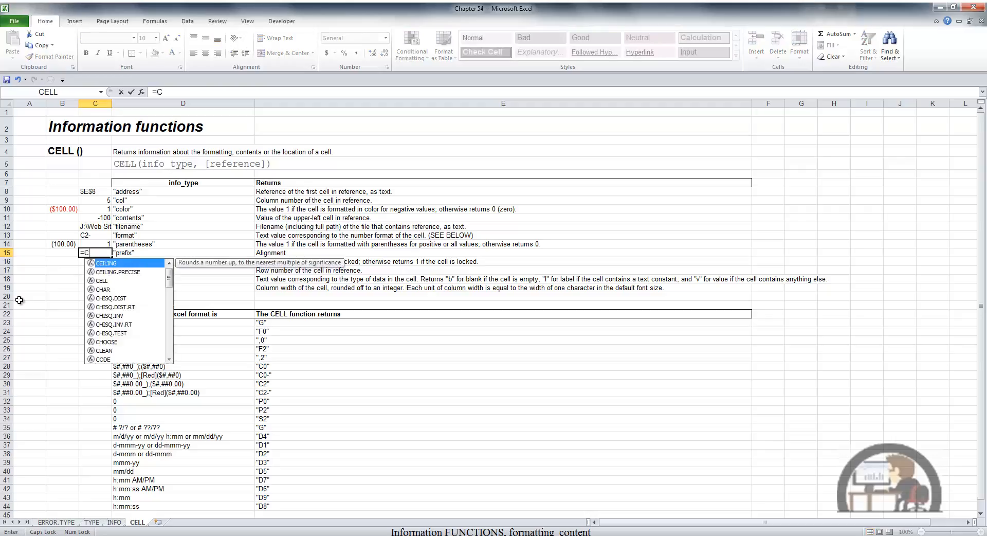
type("ELL(")
key("Down")
key("Down")
key("Down")
key("Down")
key("Down")
key("Down")
key("Down")
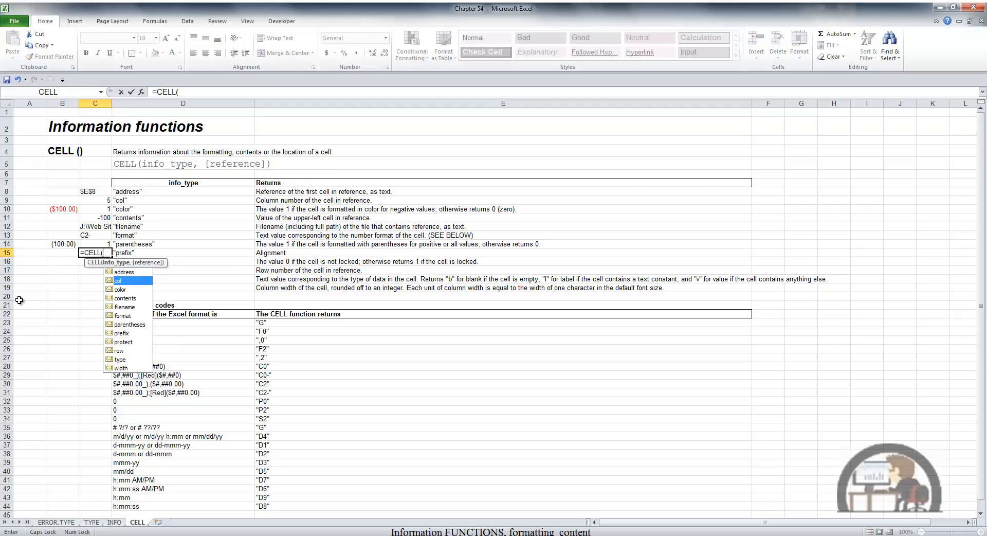
key("Tab")
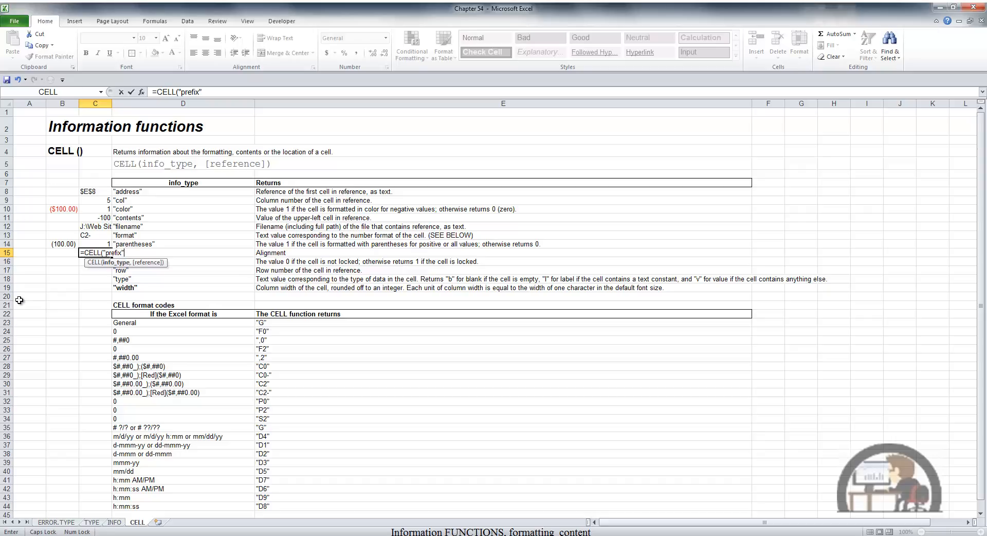
type(",")
left_click(277, 256)
key("Return")
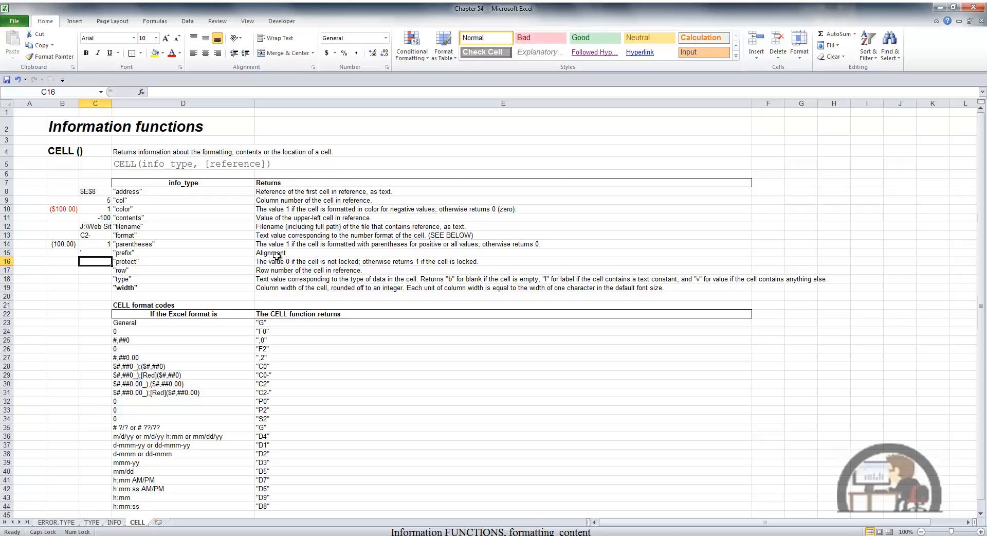
Right-align the text in cell E15 and recalculate the prefix formula in C15.
left_click(285, 253)
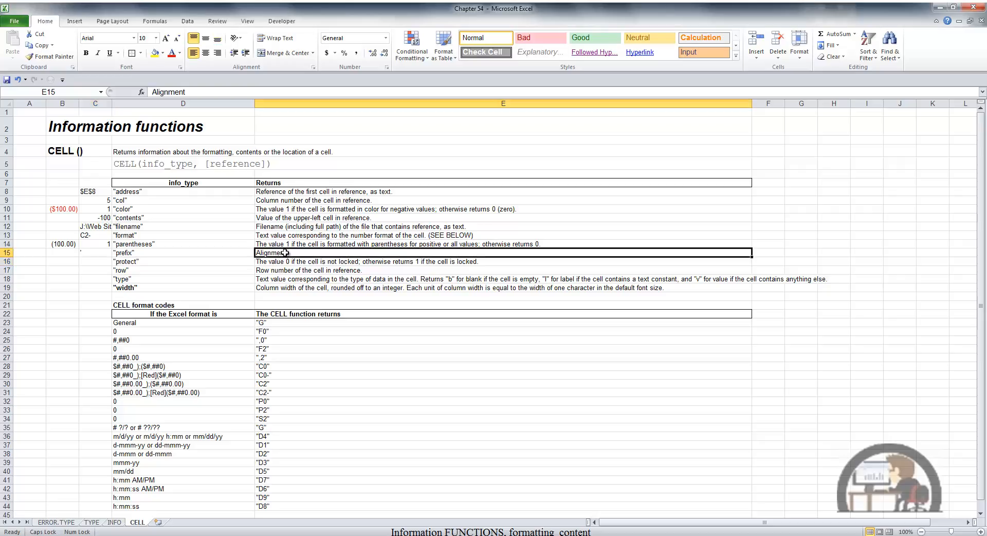
left_click(220, 52)
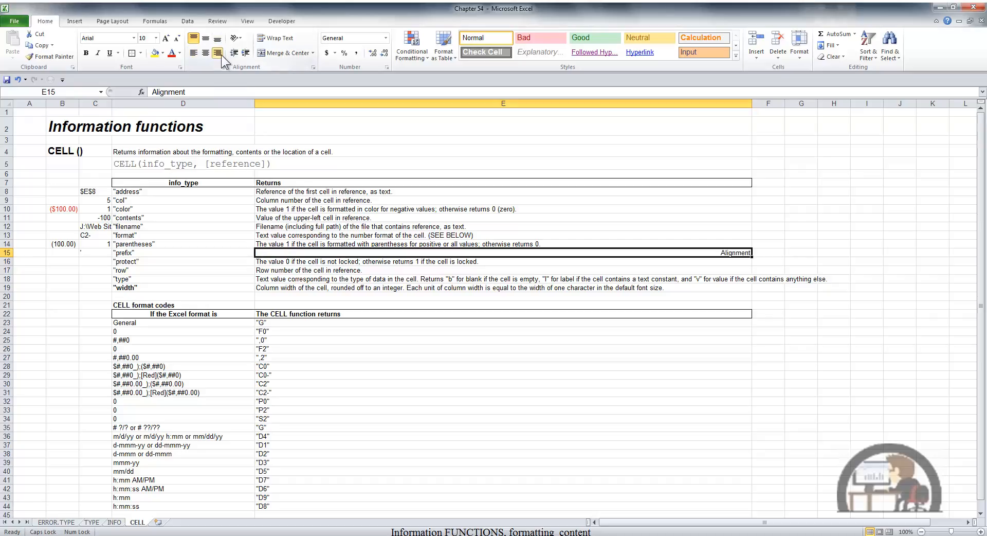
key("Left")
key("Left")
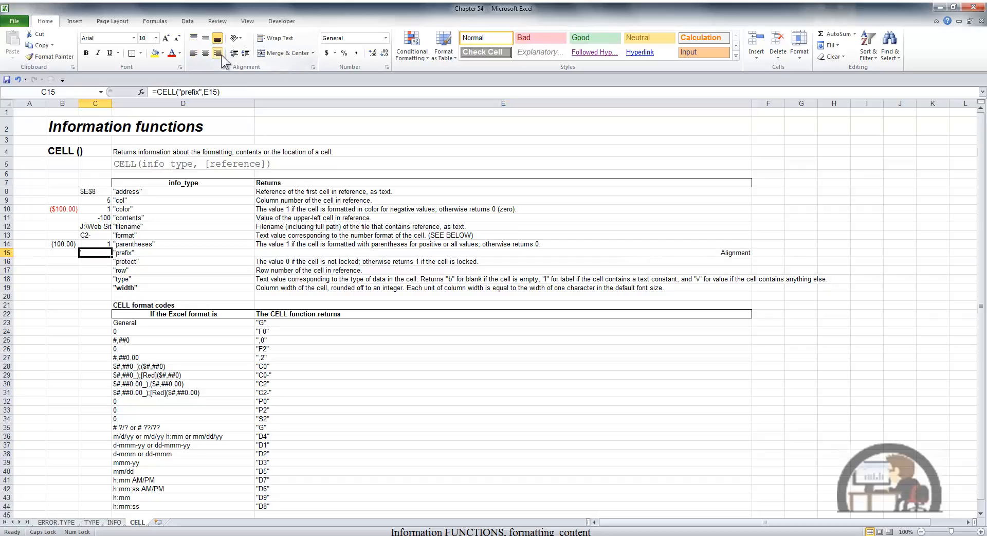
key("Down")
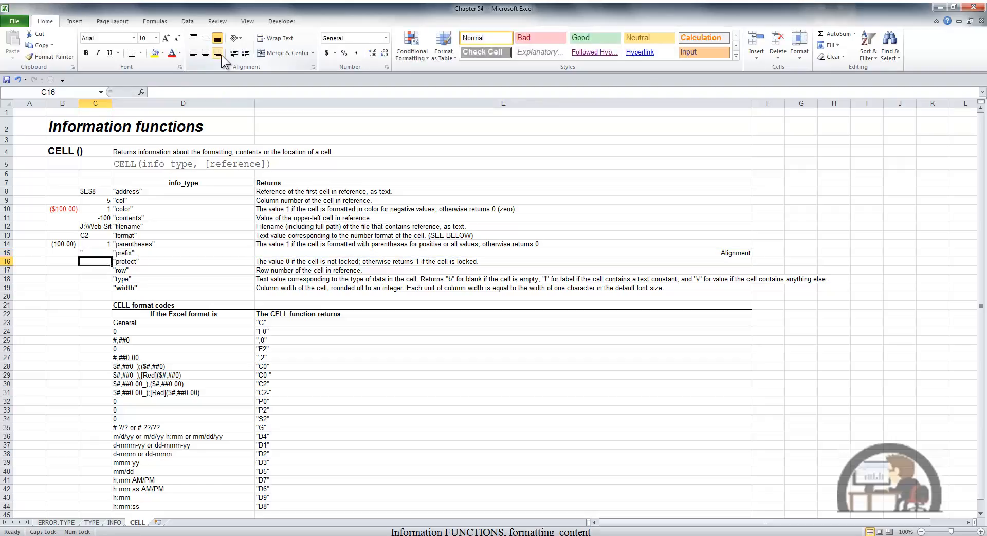
Left-align the text in cell E15 and recalculate the prefix formula in C15.
left_click(307, 251)
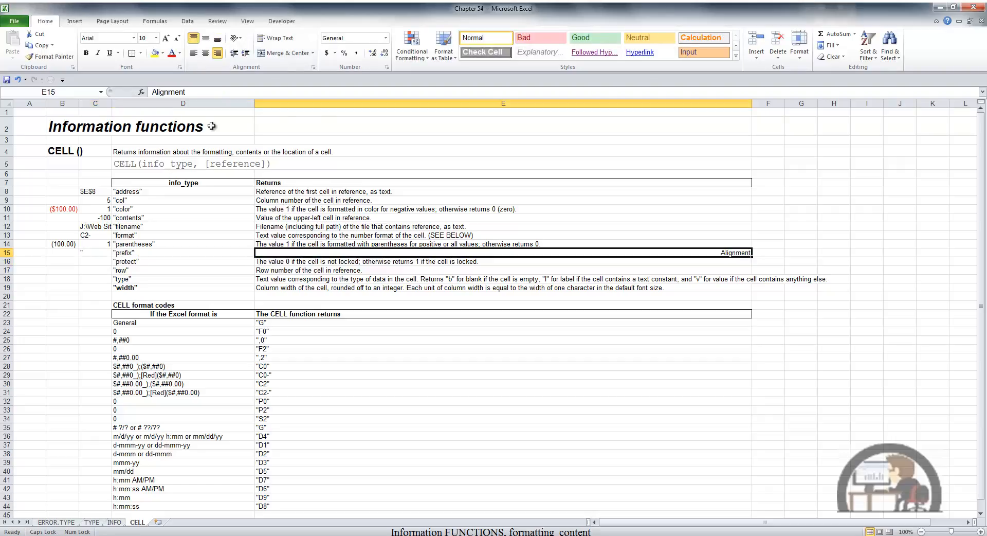
left_click(194, 52)
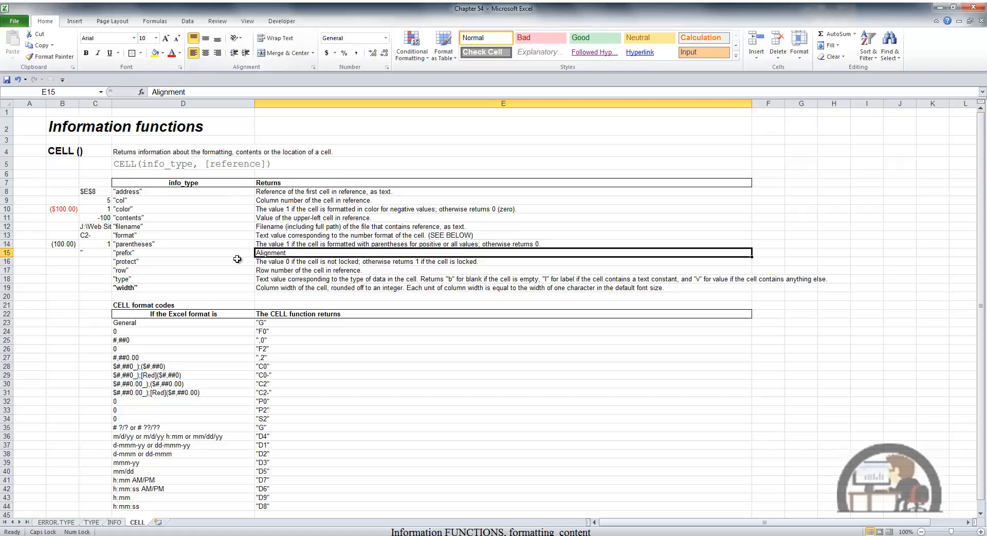
double_click(102, 252)
key("Return")
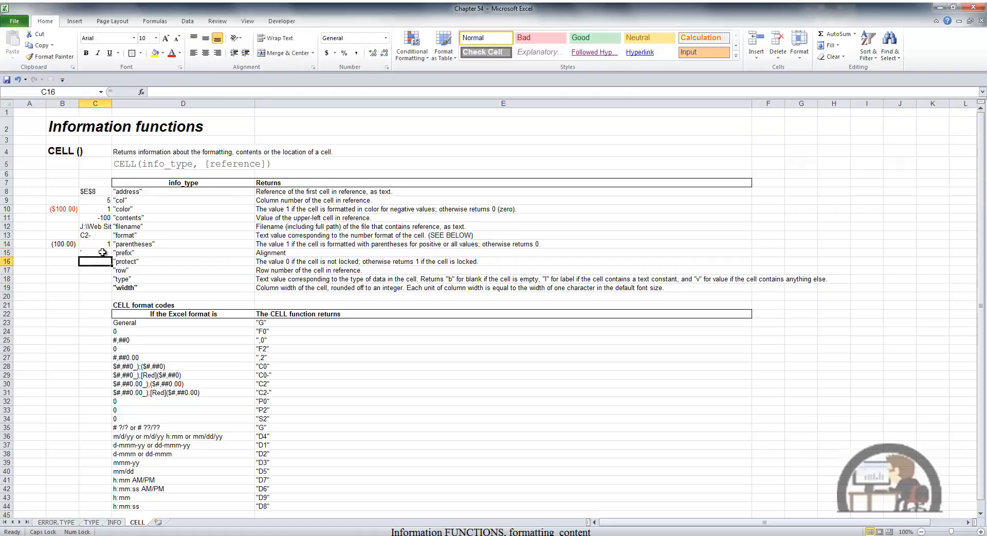
Enter a CELL formula in C16 with the info type "protect" and cell E16 as reference.
type("=CELL(")
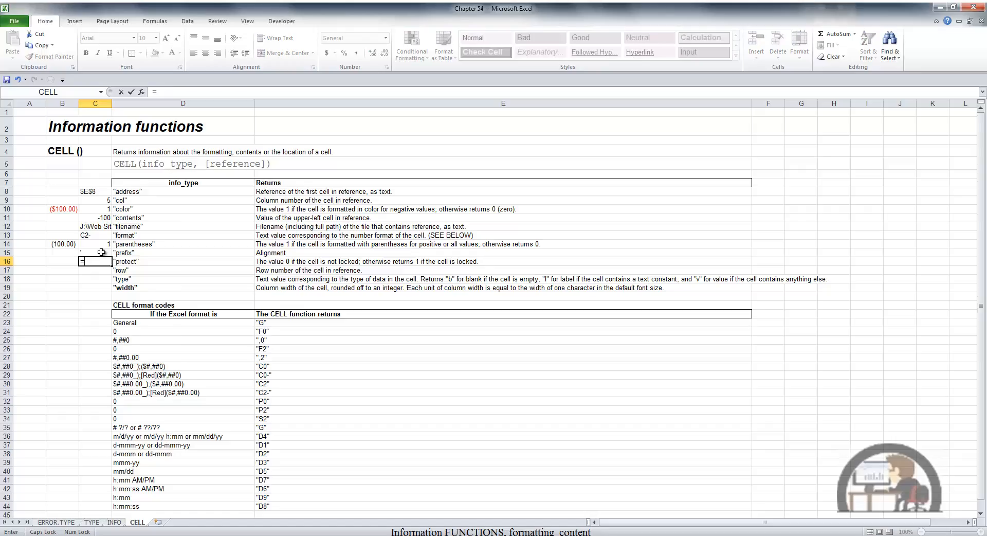
key("Down")
key("Down")
key("Down")
key("Down")
key("Down")
key("Down")
key("Down")
key("Down")
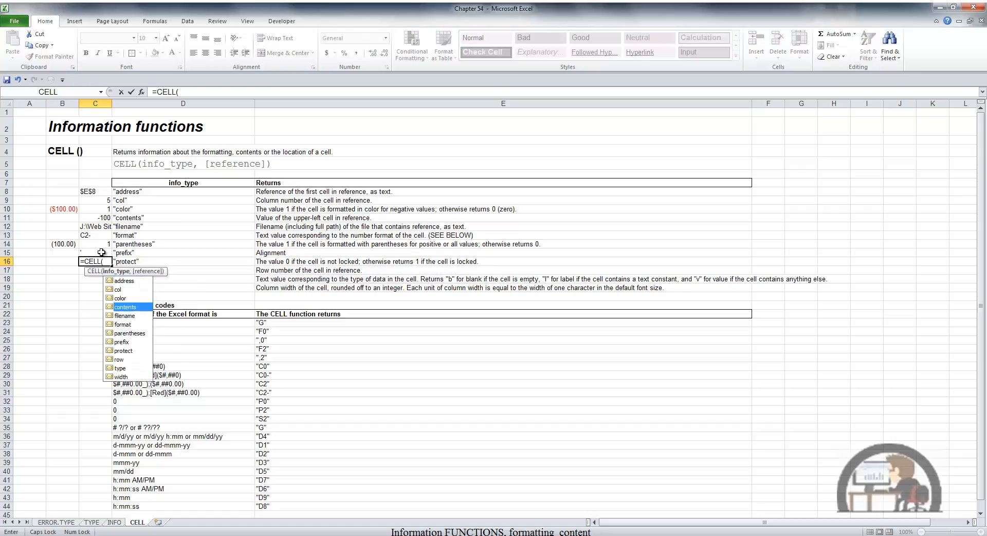
key("Tab")
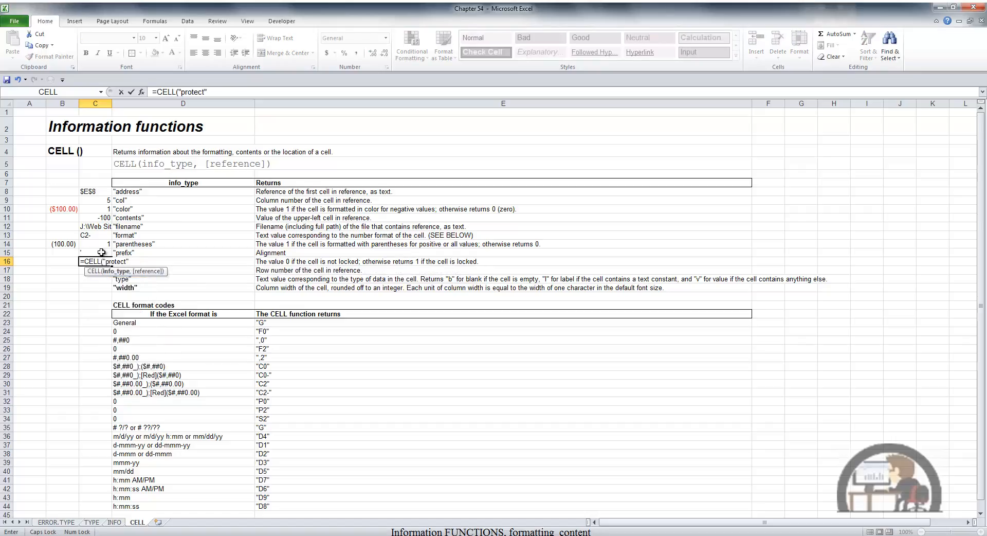
type(",")
left_click(276, 263)
key("Return")
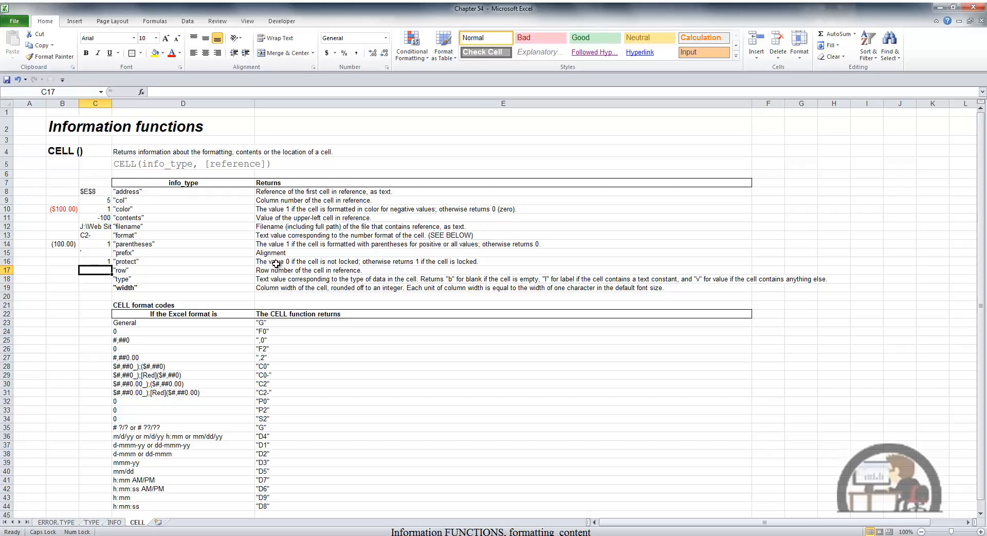
Enter a CELL formula in C17 with the info type "row" and the empty cell B17 as reference.
type("=CELL(")
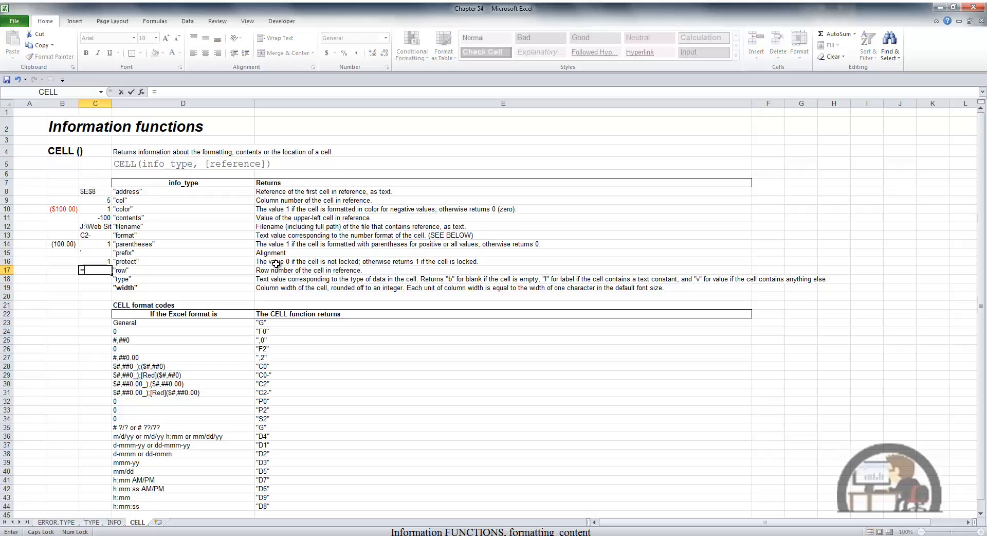
key("Down")
key("Down")
key("Down")
key("Down")
key("Down")
key("Down")
key("Down")
key("Down")
key("Down")
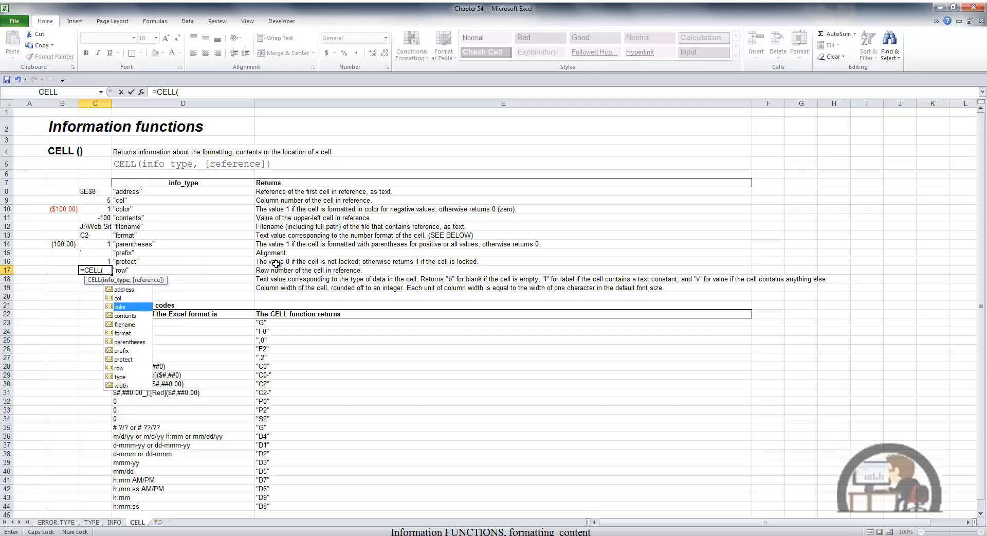
key("Tab")
type(",")
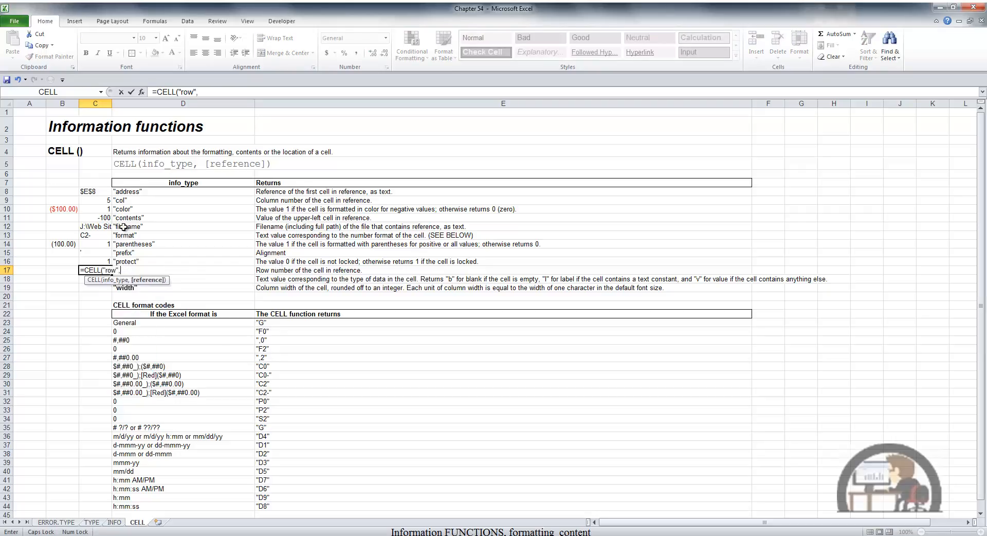
left_click(71, 271)
key("Return")
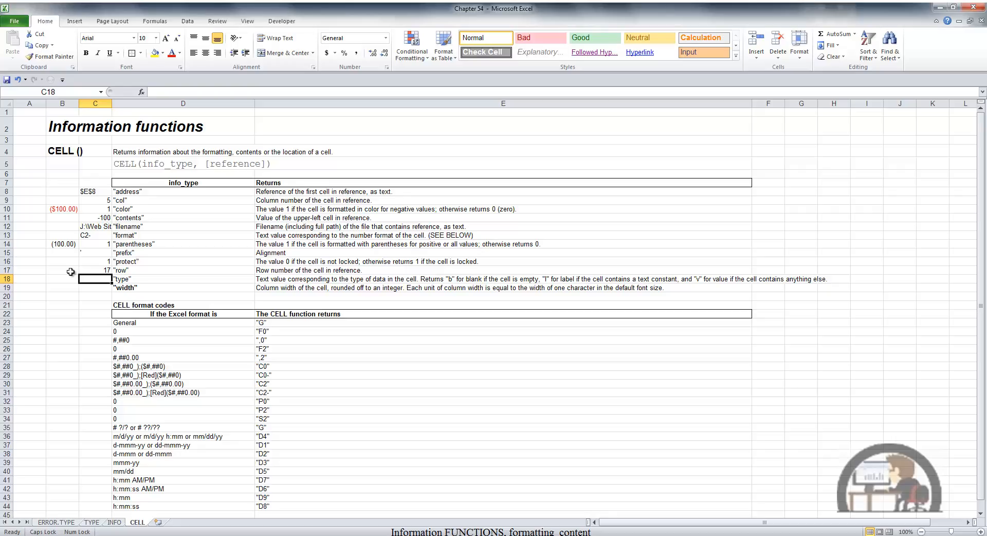
Enter a CELL formula in C18 with the info type "type" and the empty cell B18 as reference.
type("=")
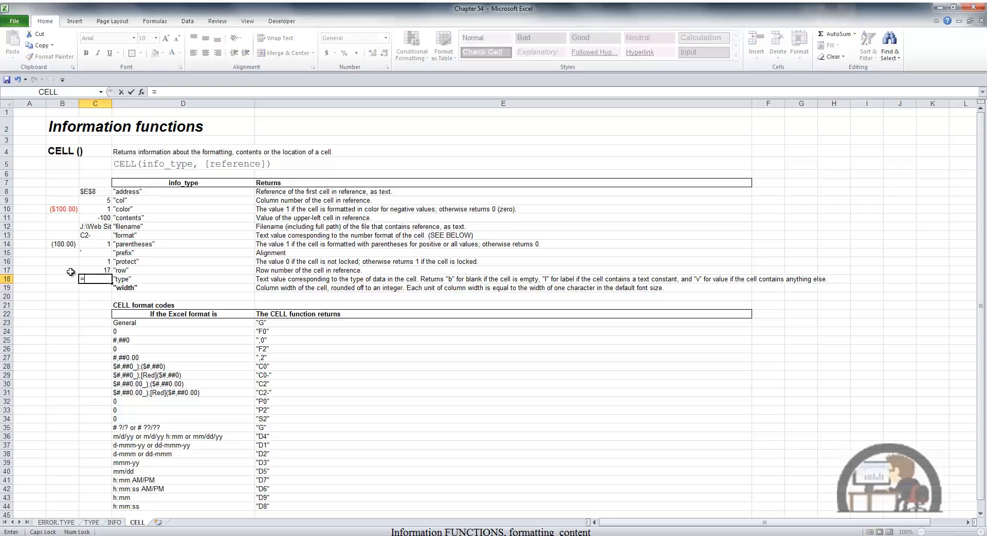
type("CELL(")
key("Down")
key("Down")
key("Down")
key("Down")
key("Down")
key("Down")
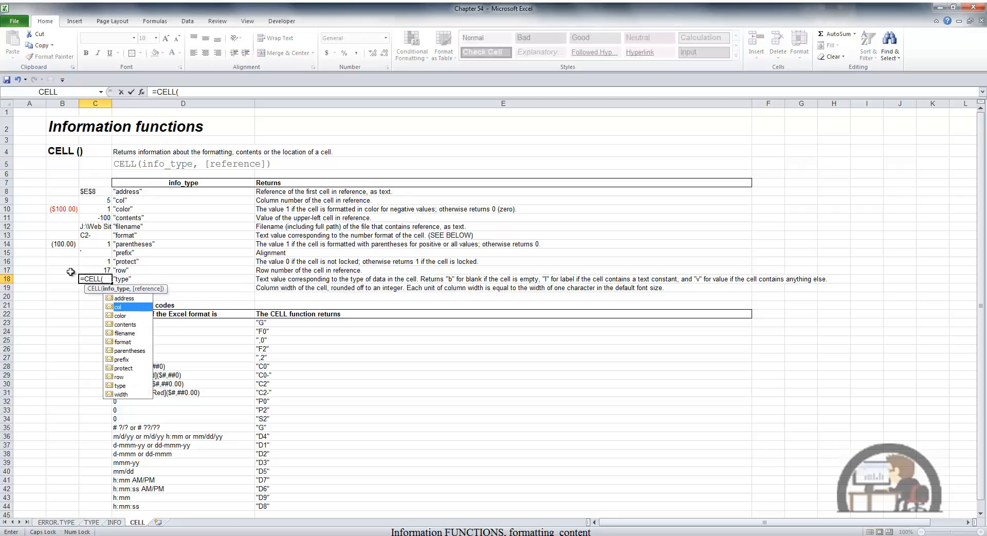
key("Down")
key("Down")
key("Down")
key("Down")
key("Tab")
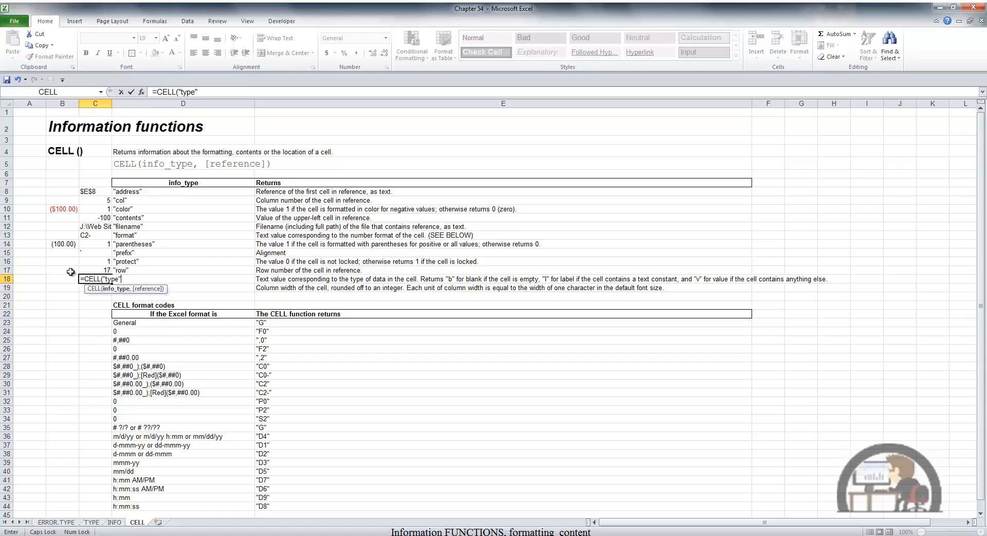
type(",")
left_click(64, 278)
key("Return")
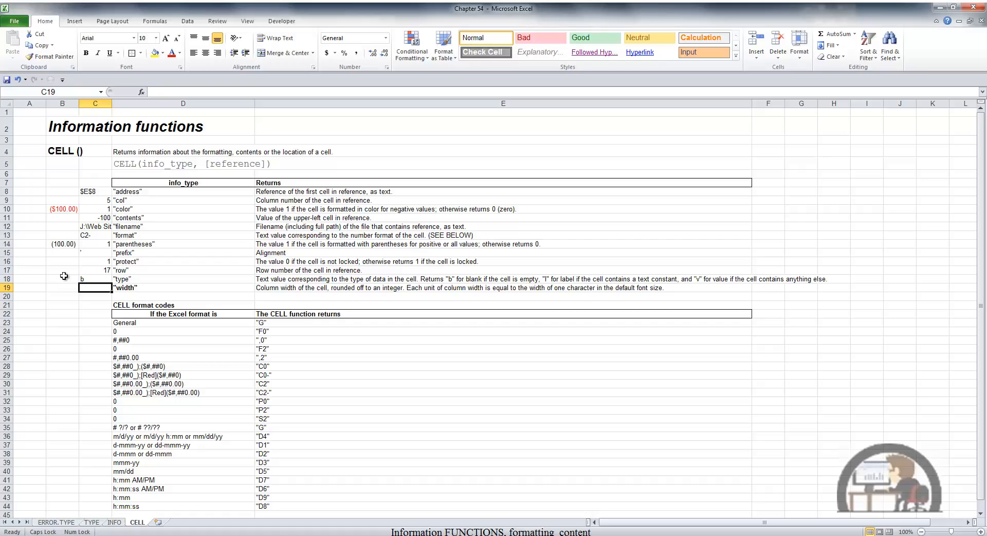
Enter the formula =CELL("width",E19) in cell C19.
type("=CELL(")
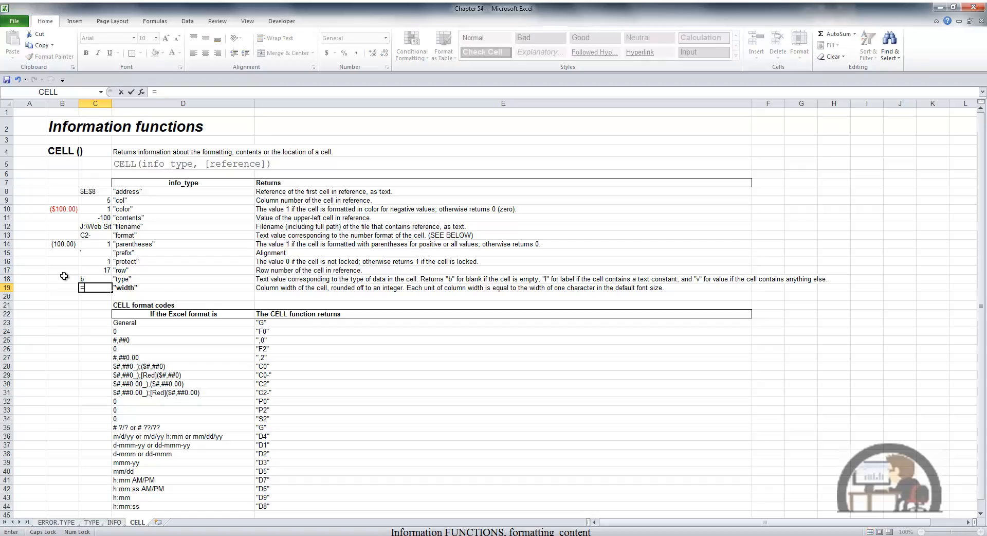
key("Down")
key("Down")
key("Down")
key("Down")
key("Down")
key("Down")
key("Down")
key("Down")
key("Down")
key("Down")
key("Down")
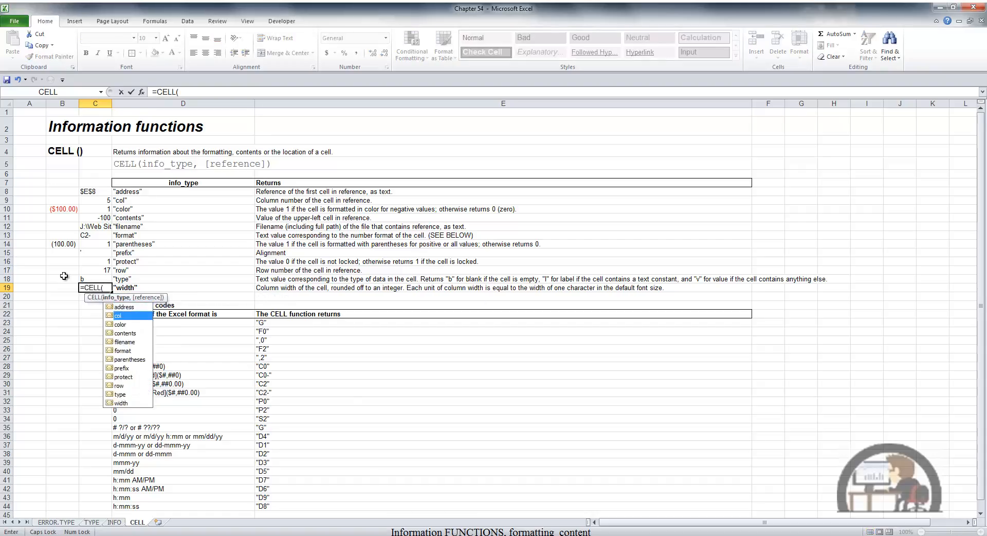
key("Tab")
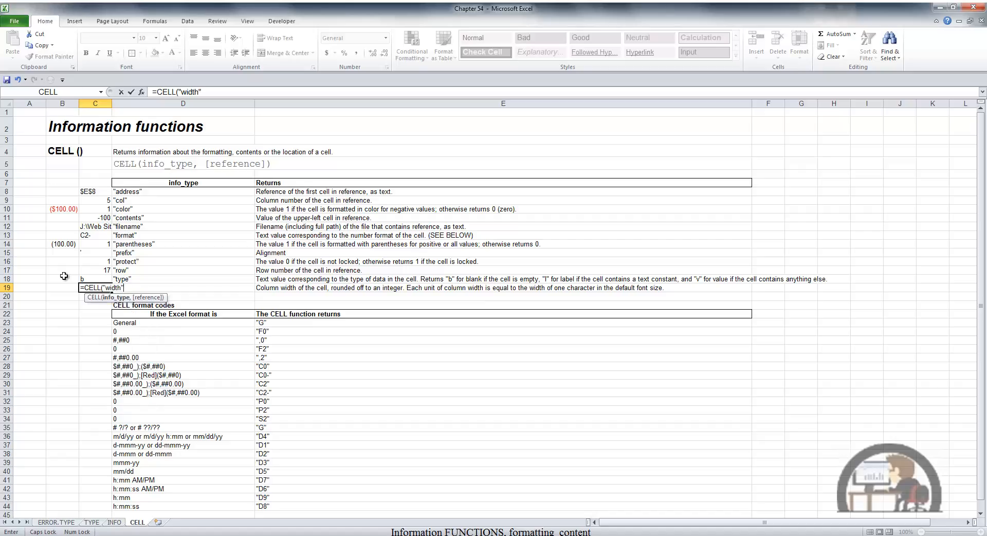
type(",")
left_click(305, 288)
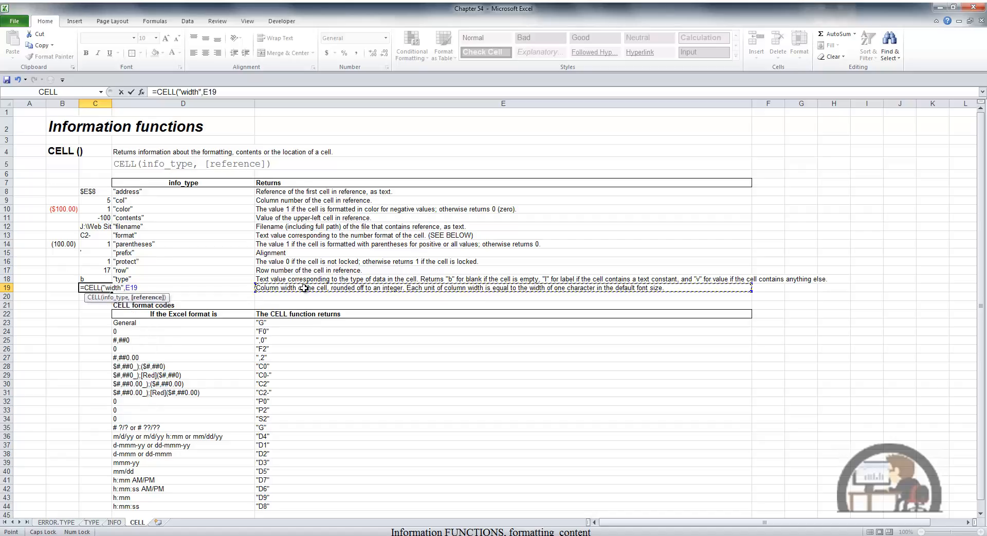
key("Return")
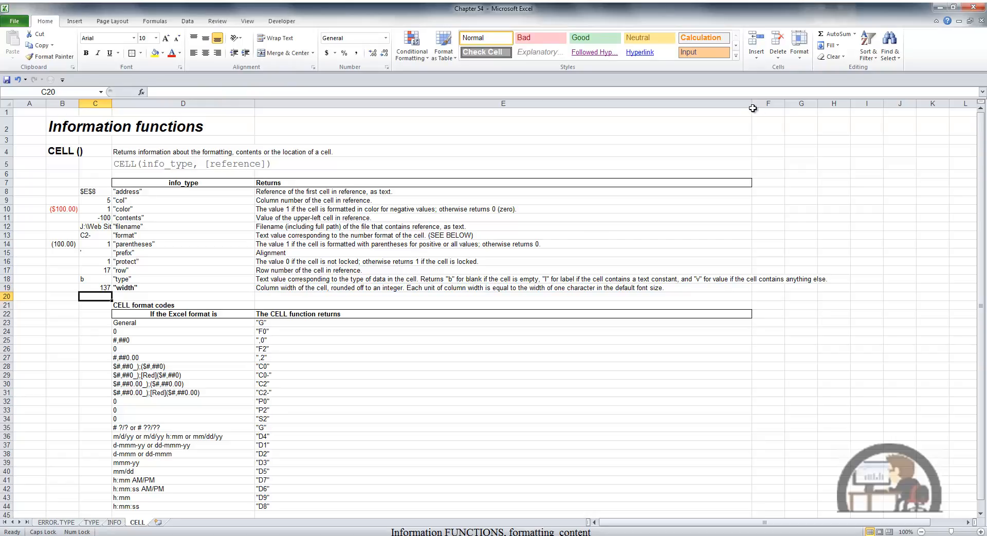
Widen column E to about 161 characters and recalculate the width formula in C19.
left_click_drag(752, 105, 835, 104)
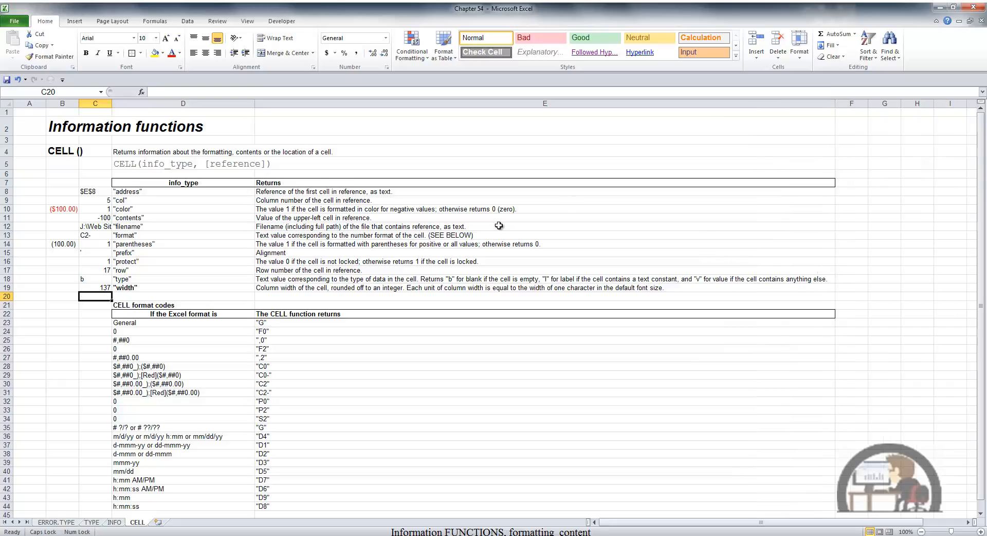
key("Up")
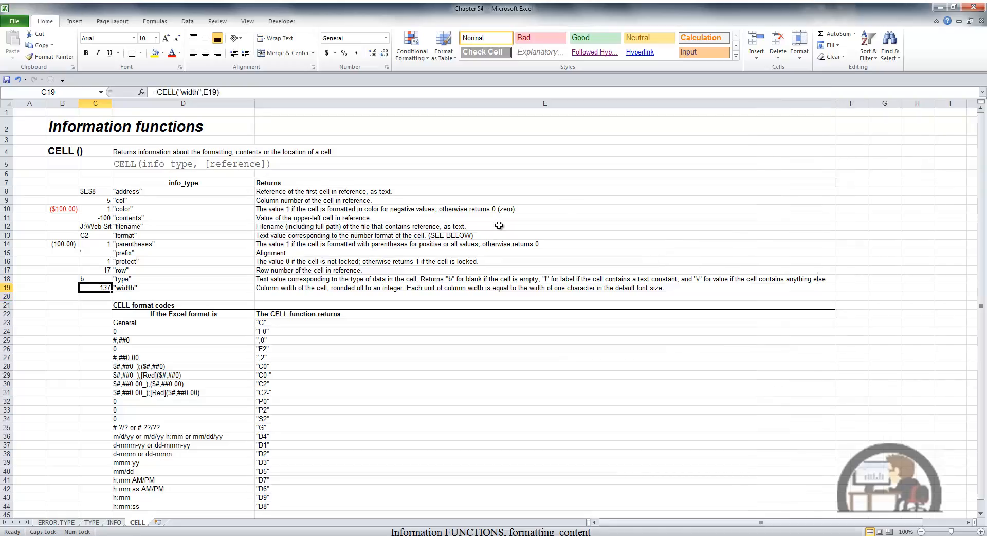
key("F2")
key("Return")
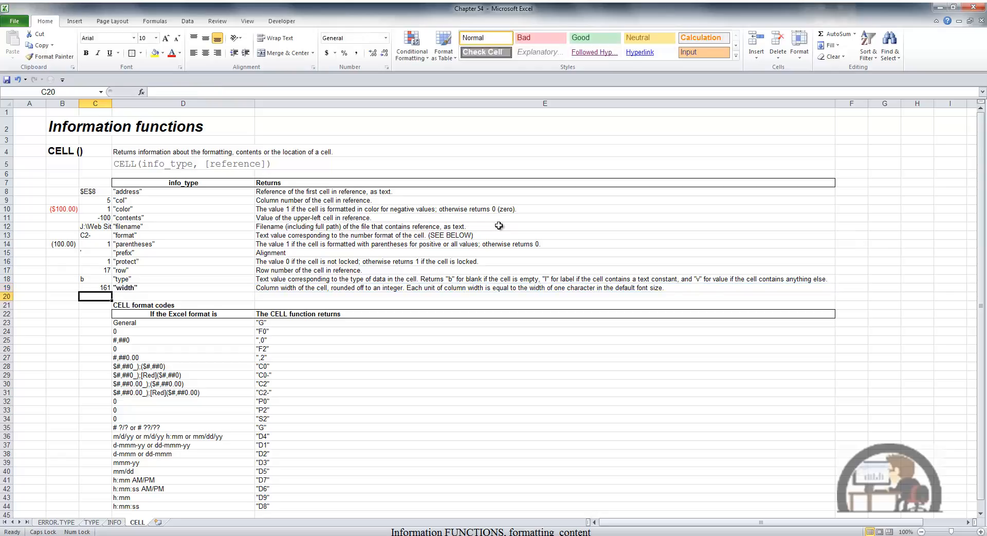